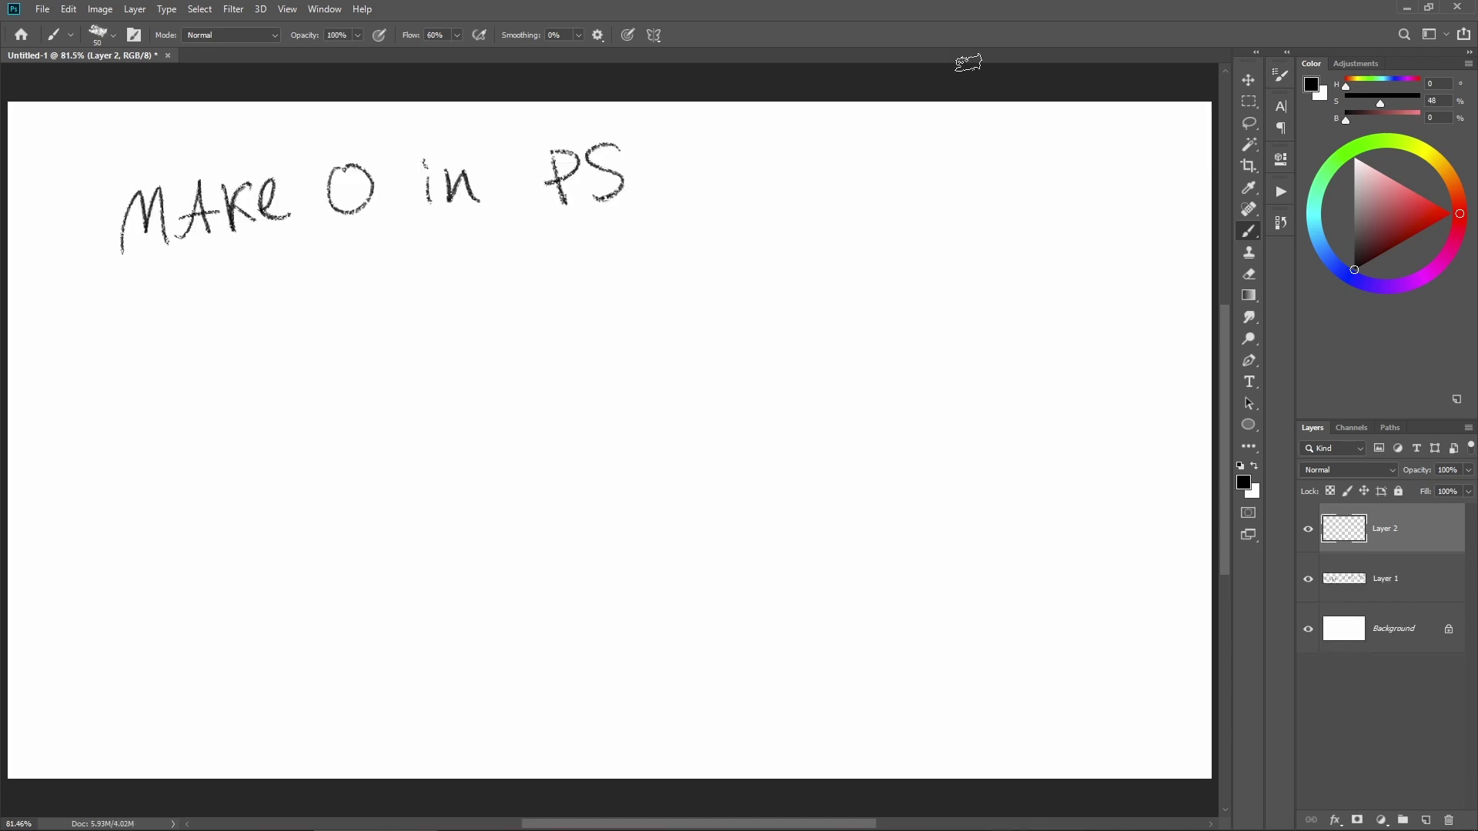
Try freehand strokes below the title, then undo both attempts
{"action": "mouse_move", "coordinate": [376, 319]}
{"action": "left_mouse_down"}
{"action": "mouse_move", "coordinate": [396, 391]}
{"action": "mouse_move", "coordinate": [433, 331]}
{"action": "mouse_move", "coordinate": [549, 422]}
{"action": "mouse_move", "coordinate": [666, 410]}
{"action": "left_mouse_up"}
{"action": "key", "text": "ctrl+z"}
{"action": "mouse_move", "coordinate": [616, 295]}
{"action": "left_mouse_down"}
{"action": "mouse_move", "coordinate": [546, 389]}
{"action": "mouse_move", "coordinate": [851, 343]}
{"action": "mouse_move", "coordinate": [603, 297]}
{"action": "left_mouse_up"}
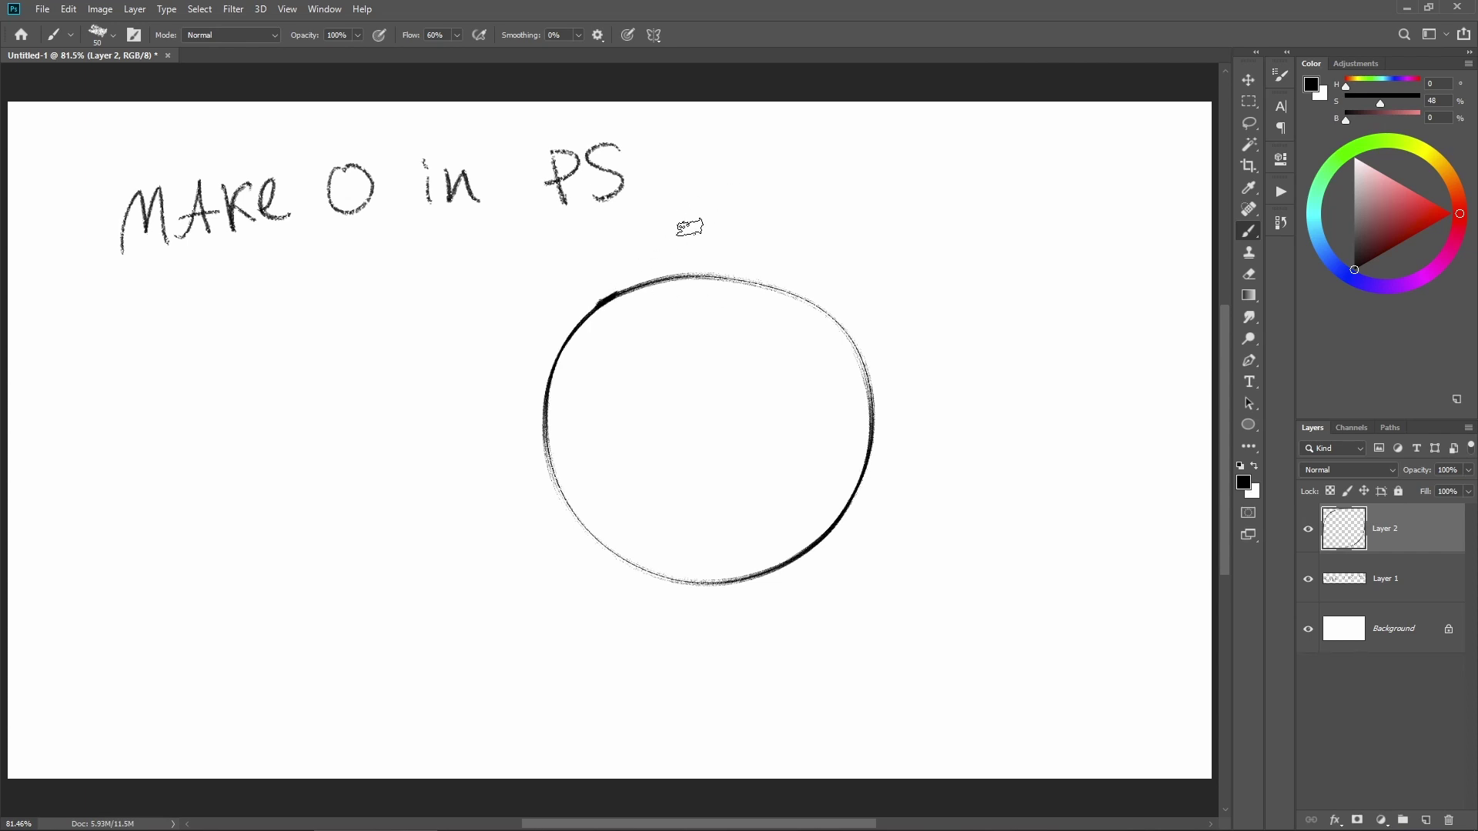
{"action": "key", "text": "ctrl+z"}
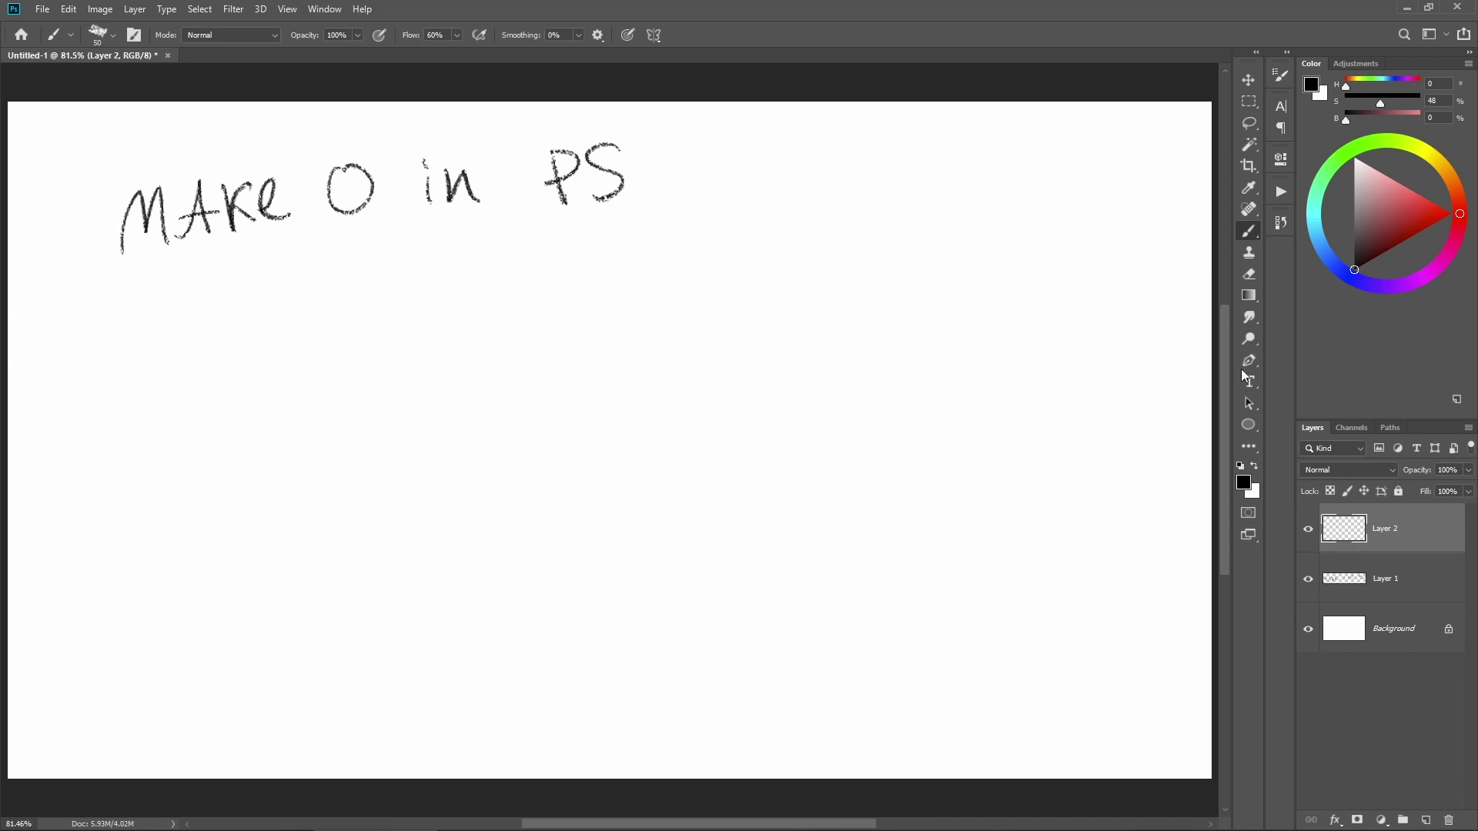
Draw a 562 × 562 px circle path with the Ellipse tool in Path mode
{"action": "left_click", "coordinate": [1258, 433]}
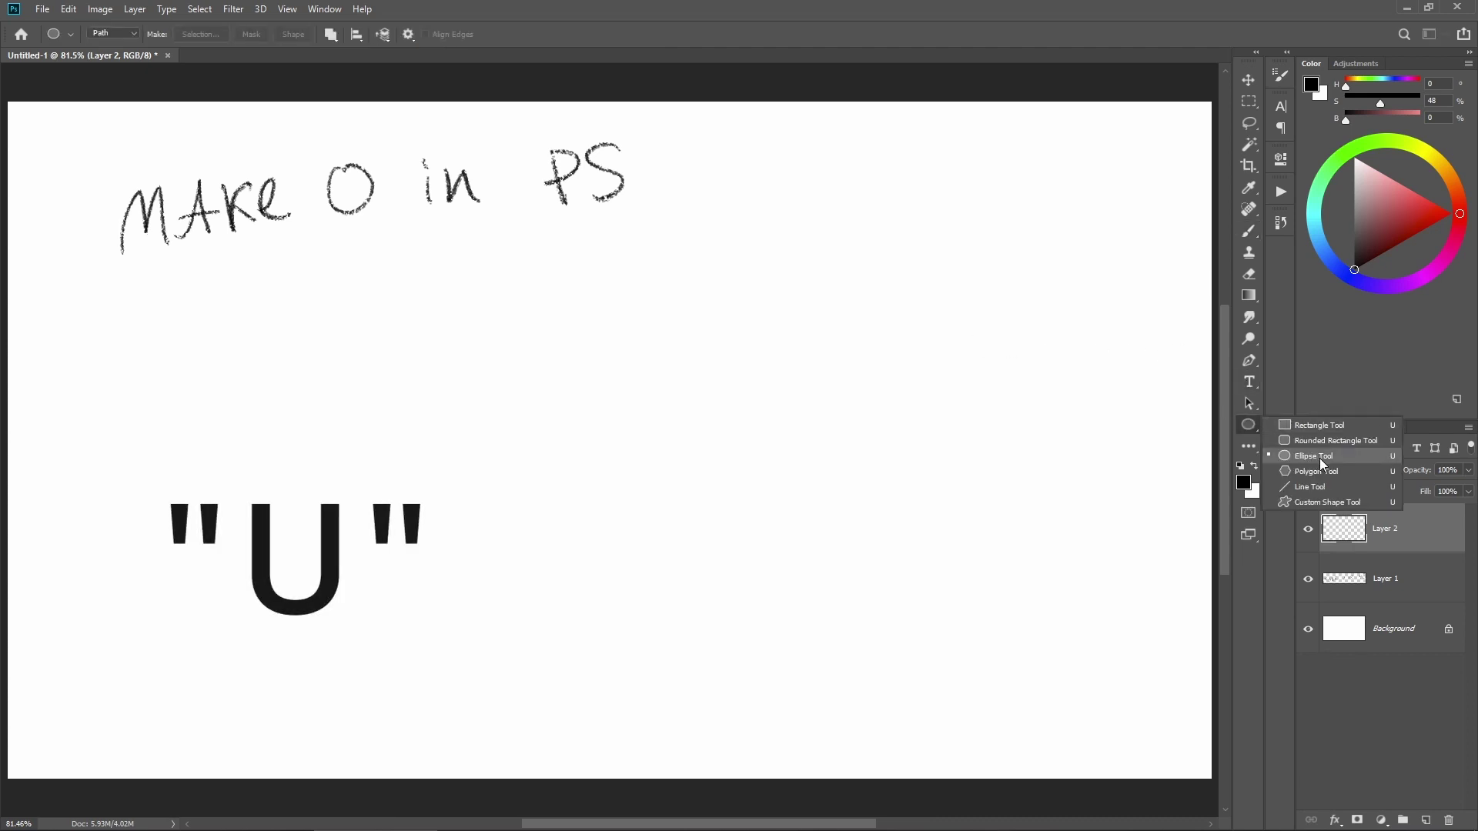
{"action": "left_click", "coordinate": [1319, 459]}
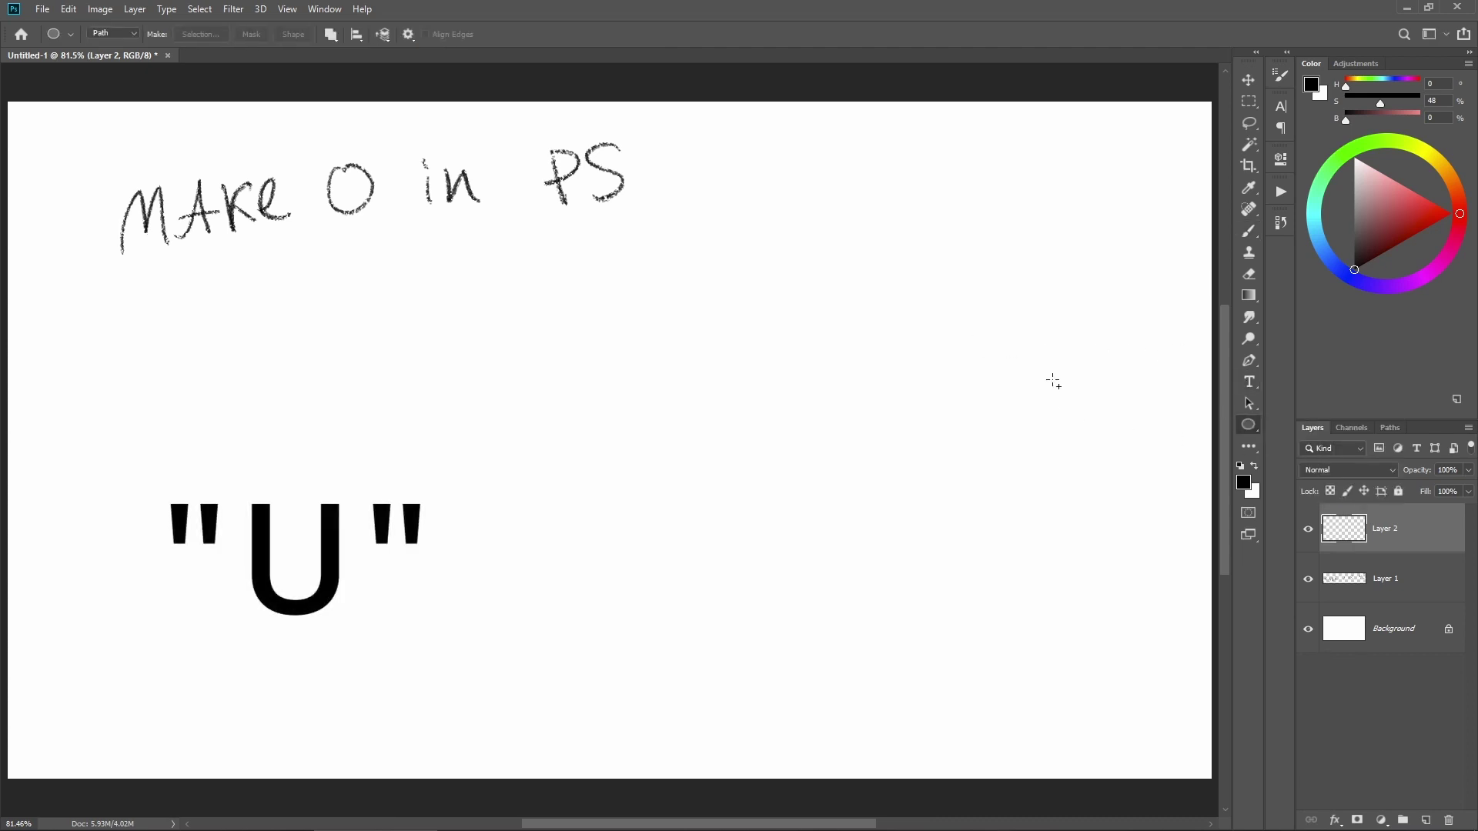
{"action": "left_click", "coordinate": [128, 34]}
{"action": "left_click", "coordinate": [127, 58]}
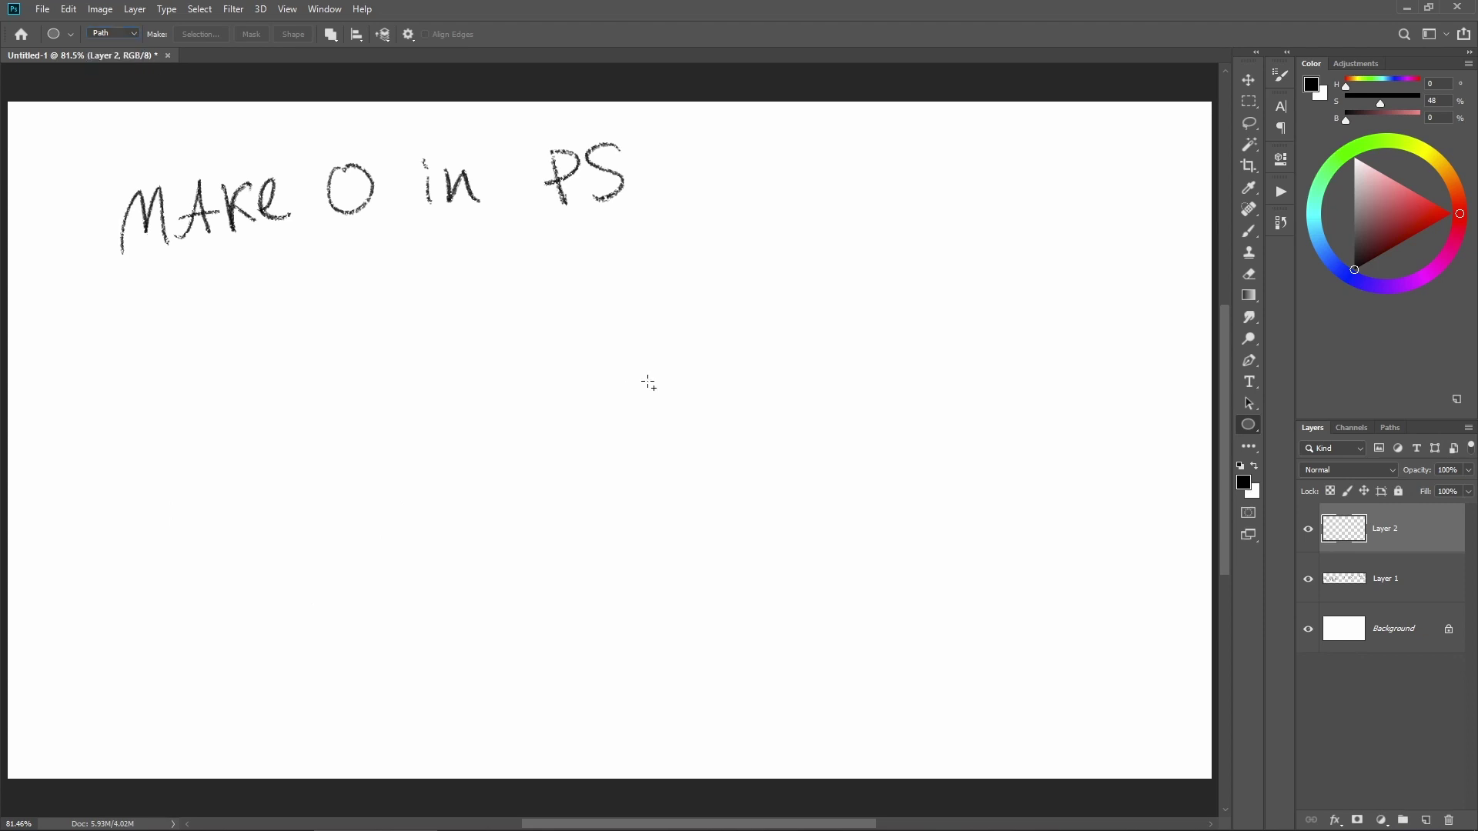
{"action": "left_click_drag", "start_coordinate": [510, 285], "coordinate": [924, 640]}
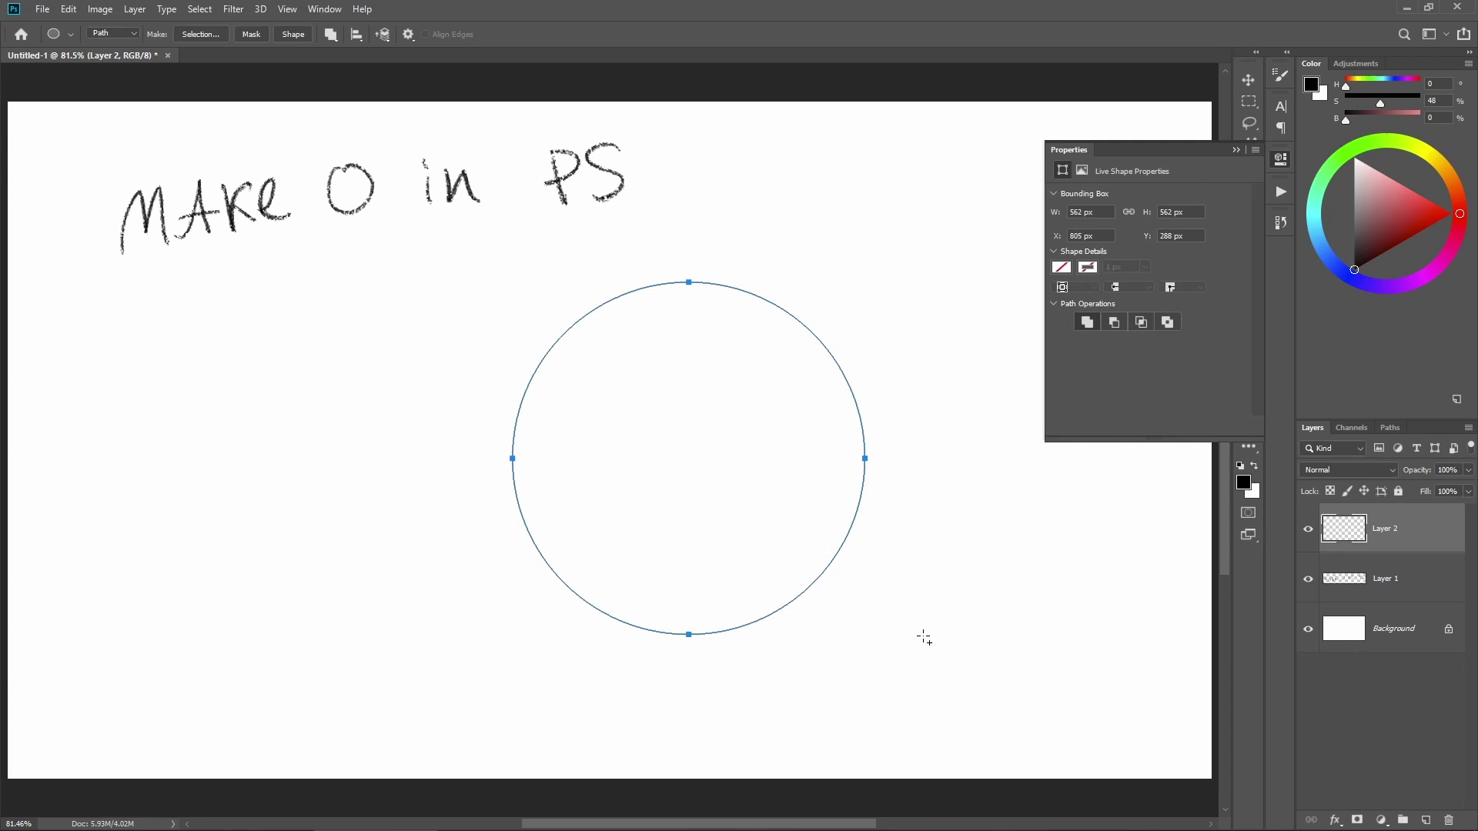
{"action": "right_click", "coordinate": [737, 289]}
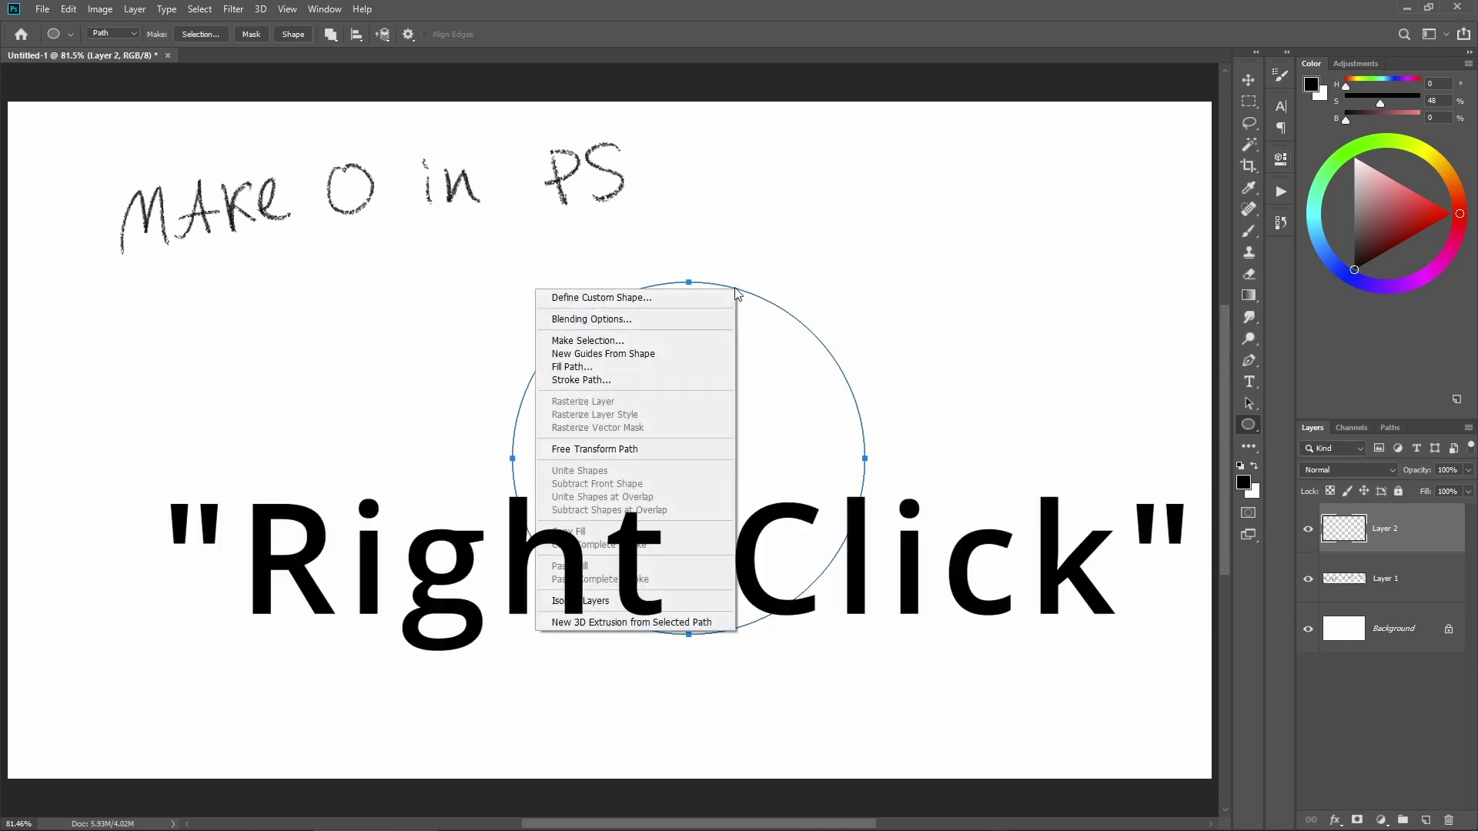
{"action": "left_click", "coordinate": [622, 380]}
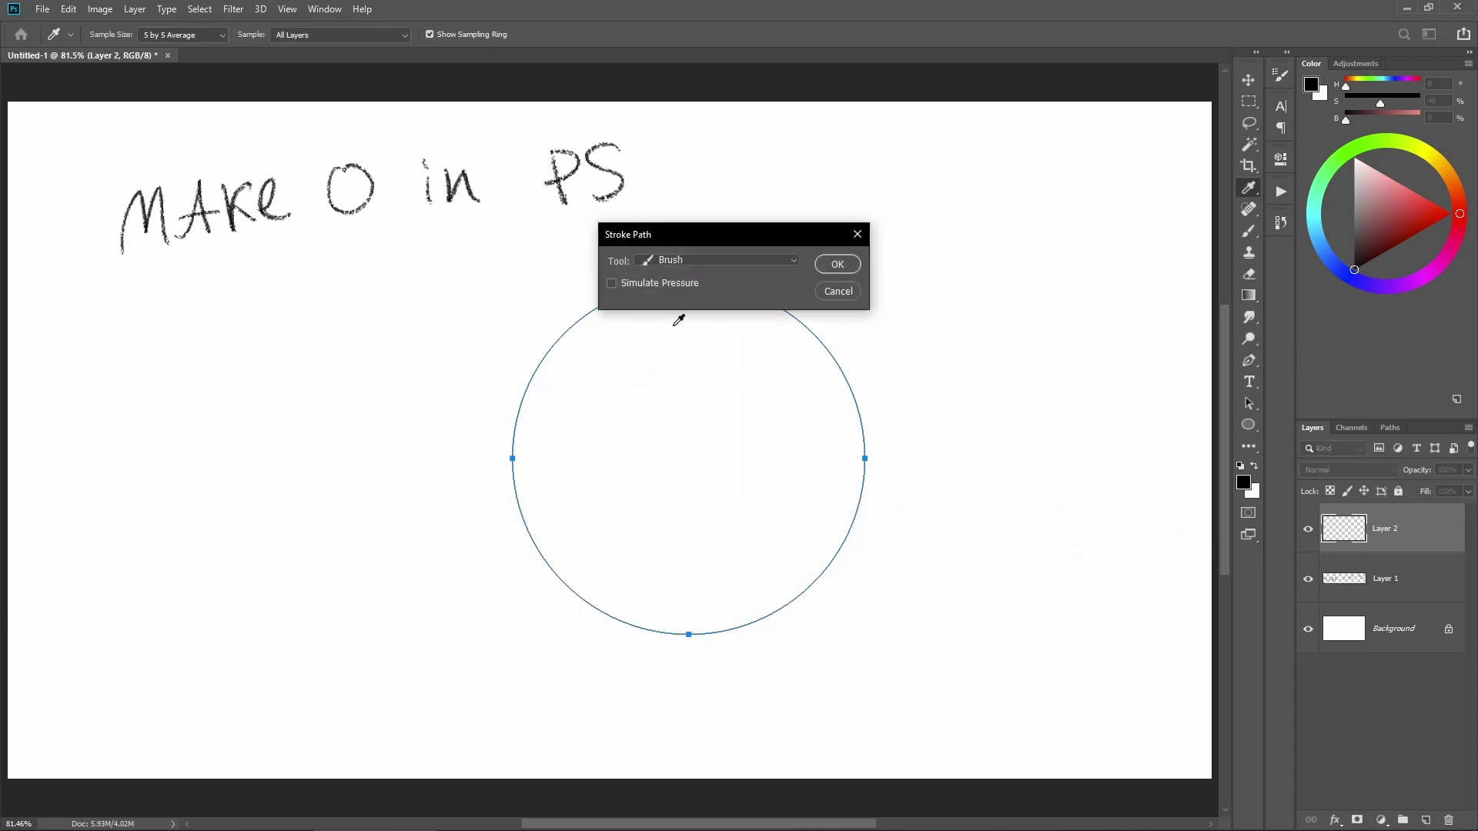
{"action": "left_click", "coordinate": [789, 264]}
{"action": "left_click", "coordinate": [680, 272]}
{"action": "left_click", "coordinate": [836, 264]}
{"action": "key", "text": "v"}
{"action": "left_click_drag", "start_coordinate": [753, 373], "coordinate": [991, 254]}
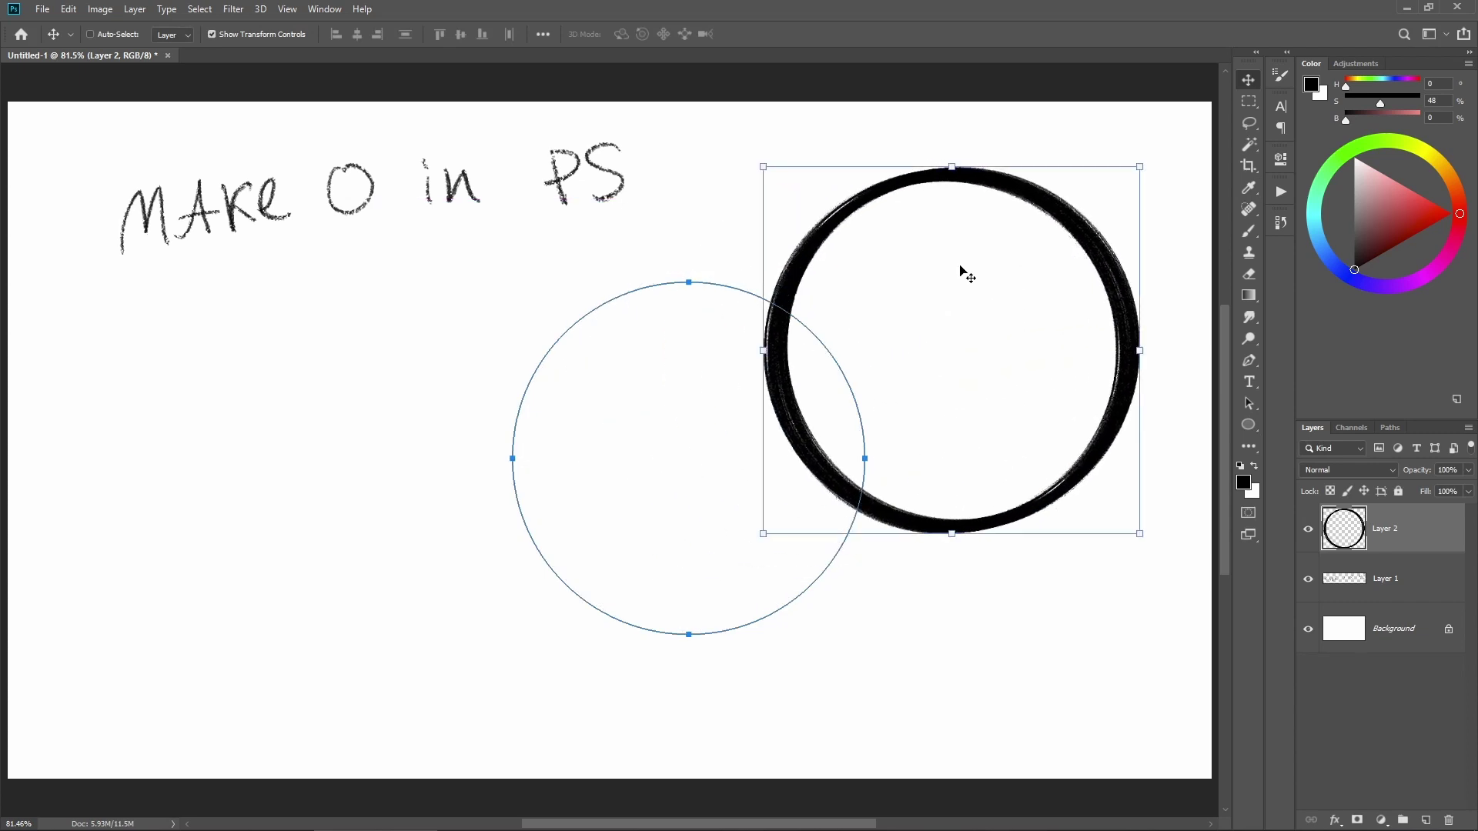
{"action": "key", "text": "ctrl+z"}
{"action": "key", "text": "ctrl+z"}
{"action": "key", "text": "u"}
{"action": "right_click", "coordinate": [760, 293]}
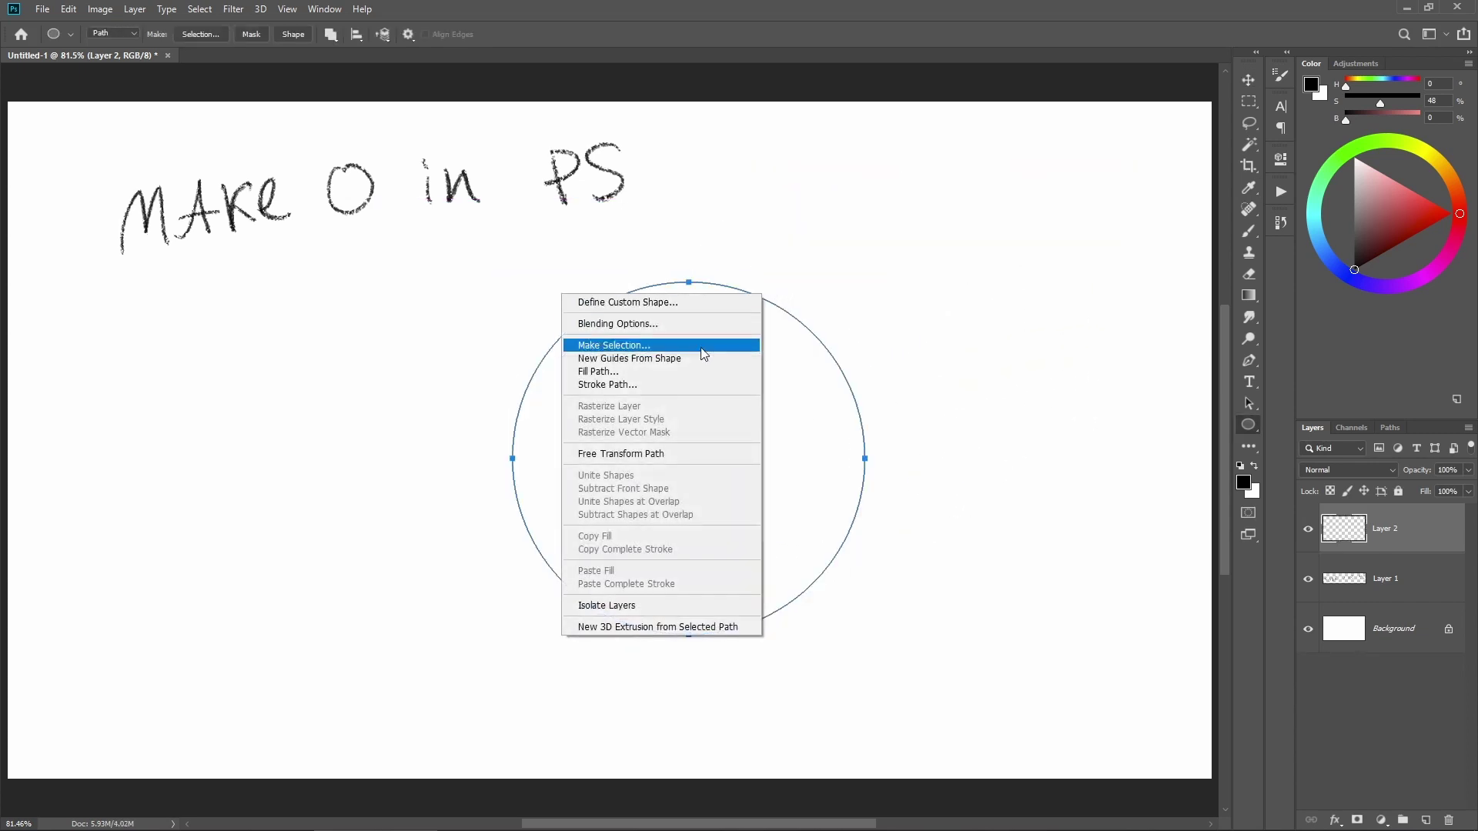
{"action": "left_click", "coordinate": [669, 384]}
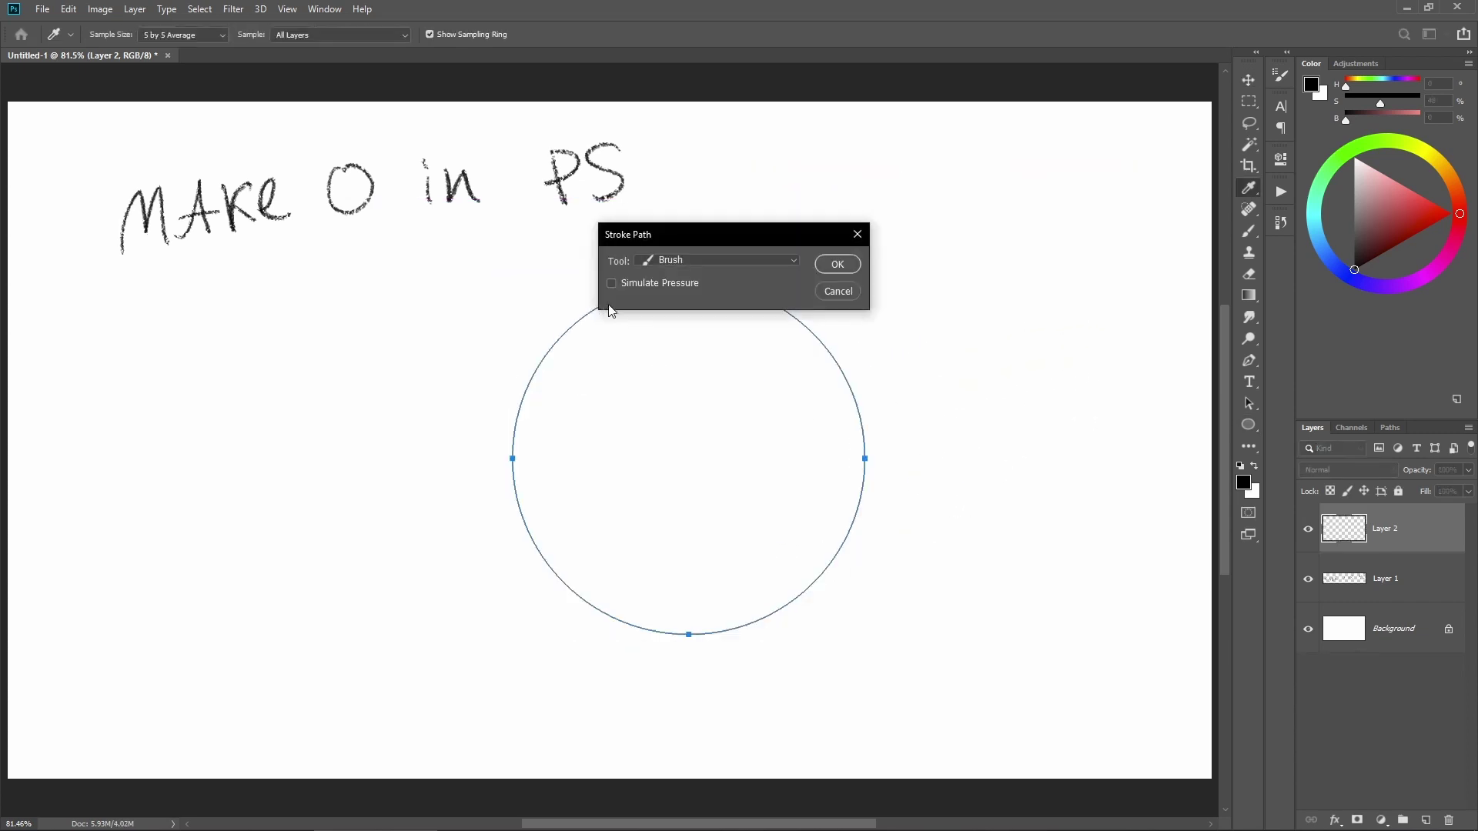
{"action": "left_click", "coordinate": [837, 264]}
{"action": "key", "text": "v"}
{"action": "left_click_drag", "start_coordinate": [732, 402], "coordinate": [982, 291]}
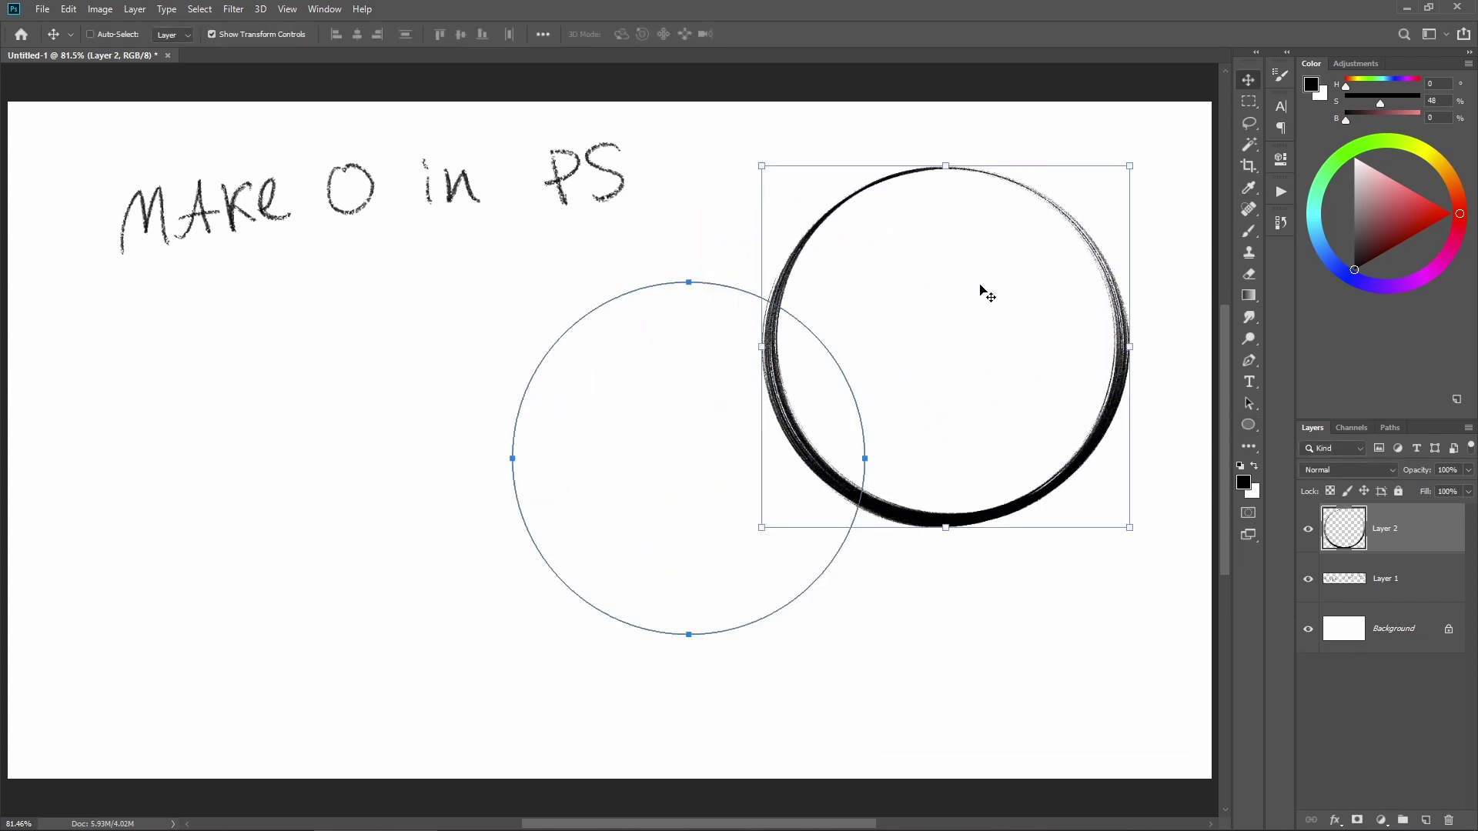
{"action": "key", "text": "ctrl+z"}
{"action": "key", "text": "ctrl+z"}
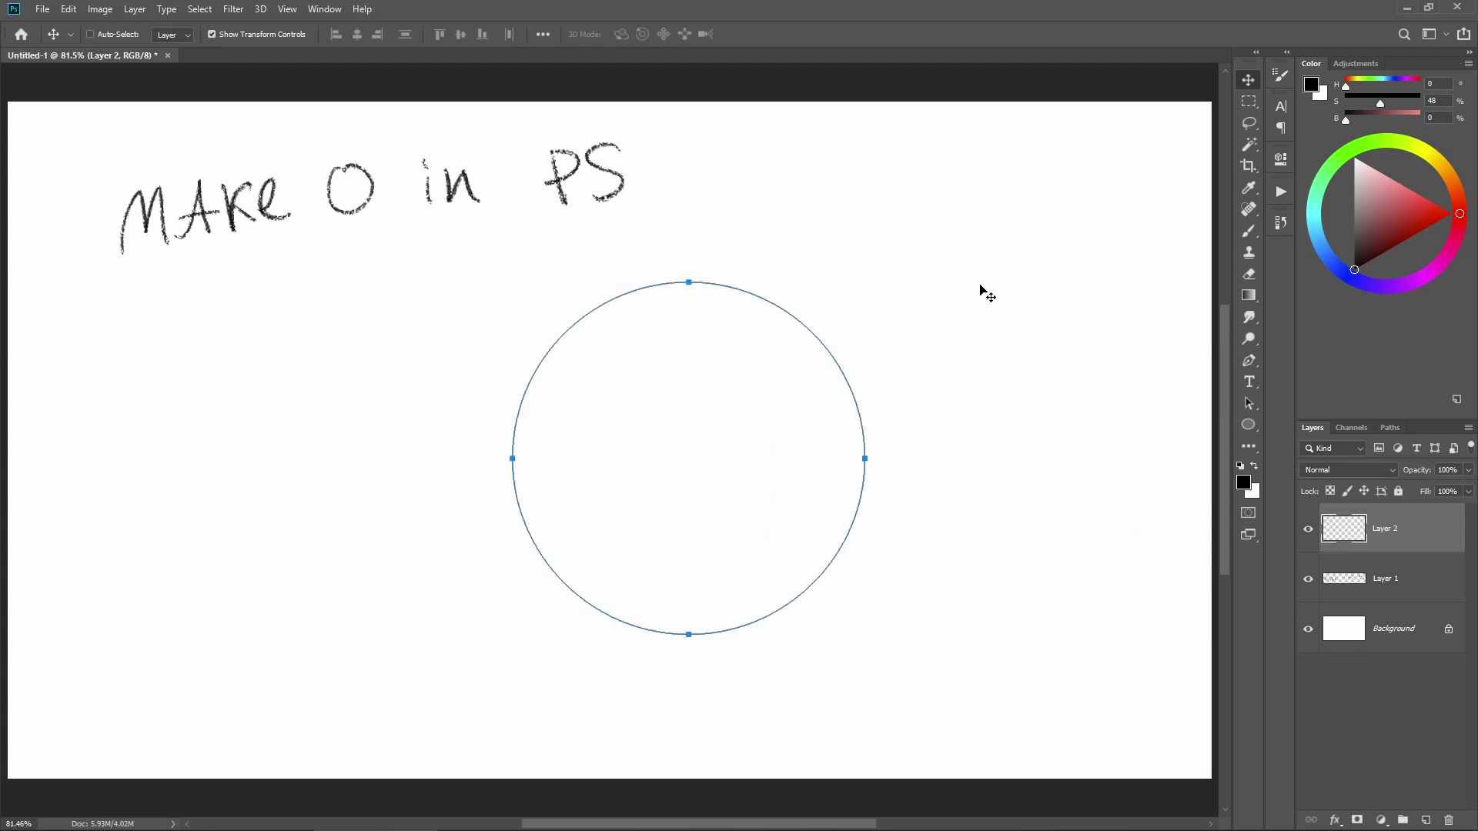
{"action": "key", "text": "b"}
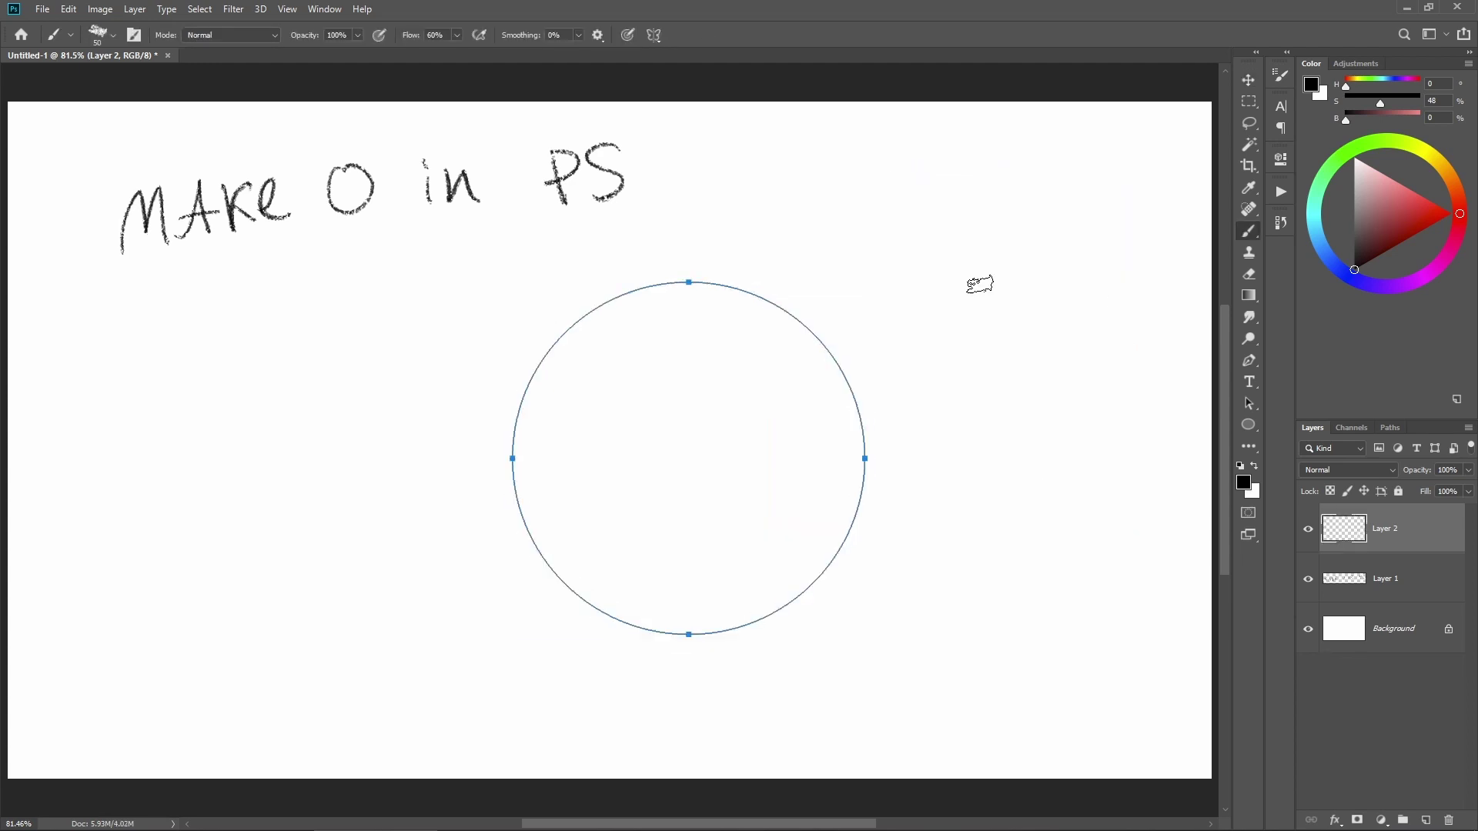
{"action": "key", "text": "Return"}
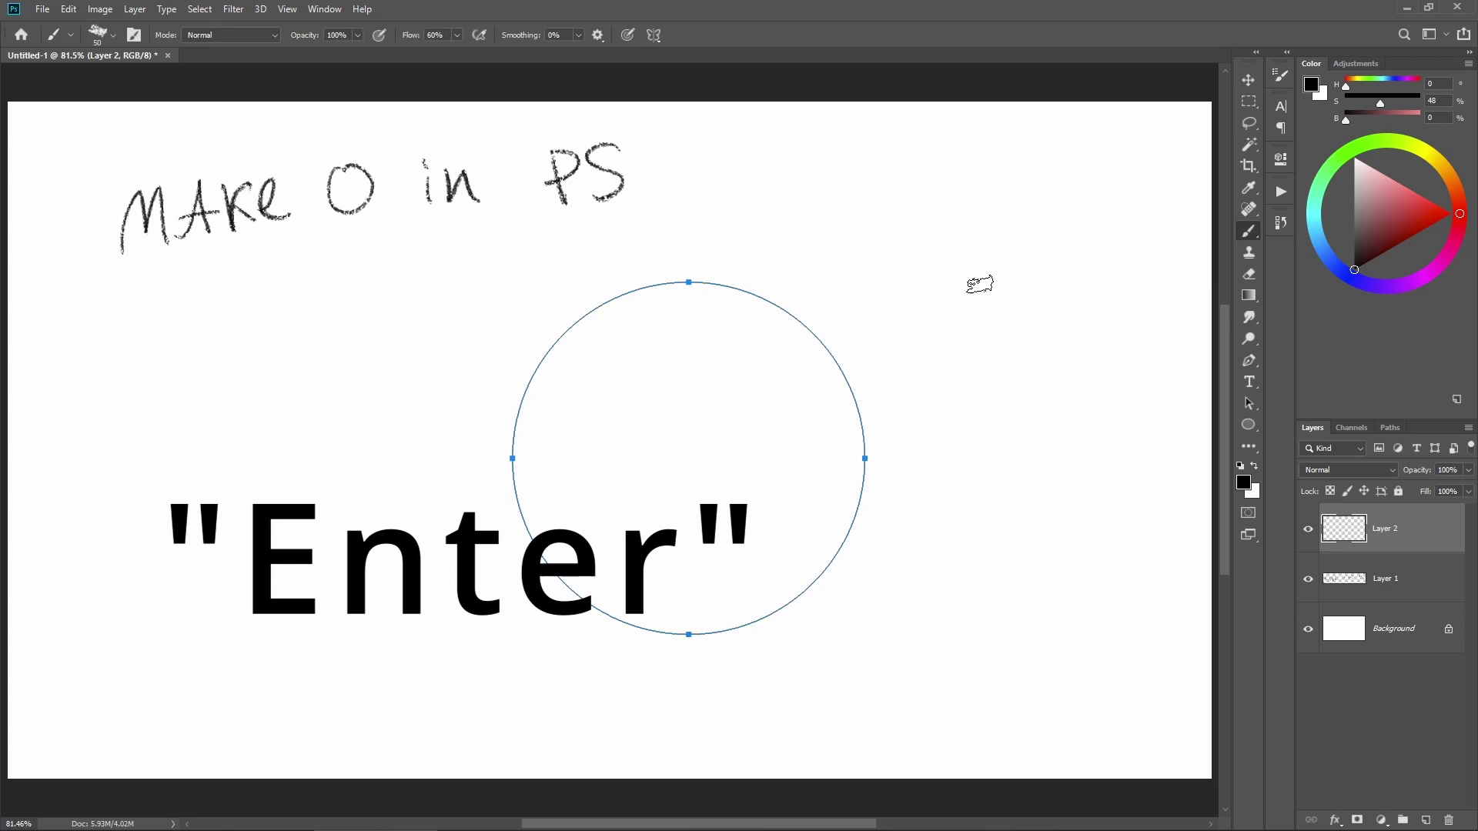
{"action": "key", "text": "v"}
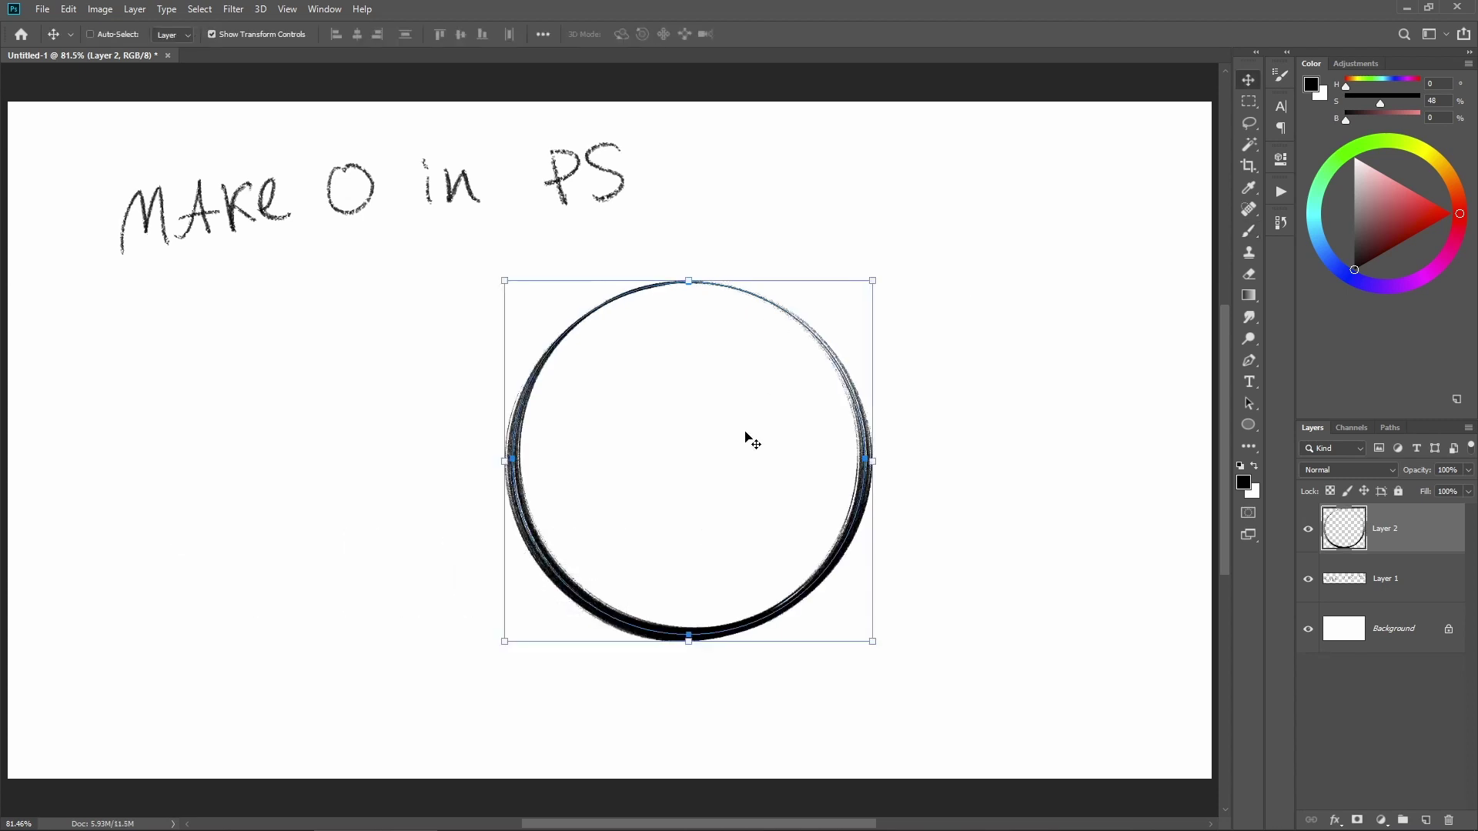
{"action": "left_click_drag", "start_coordinate": [745, 434], "coordinate": [962, 309]}
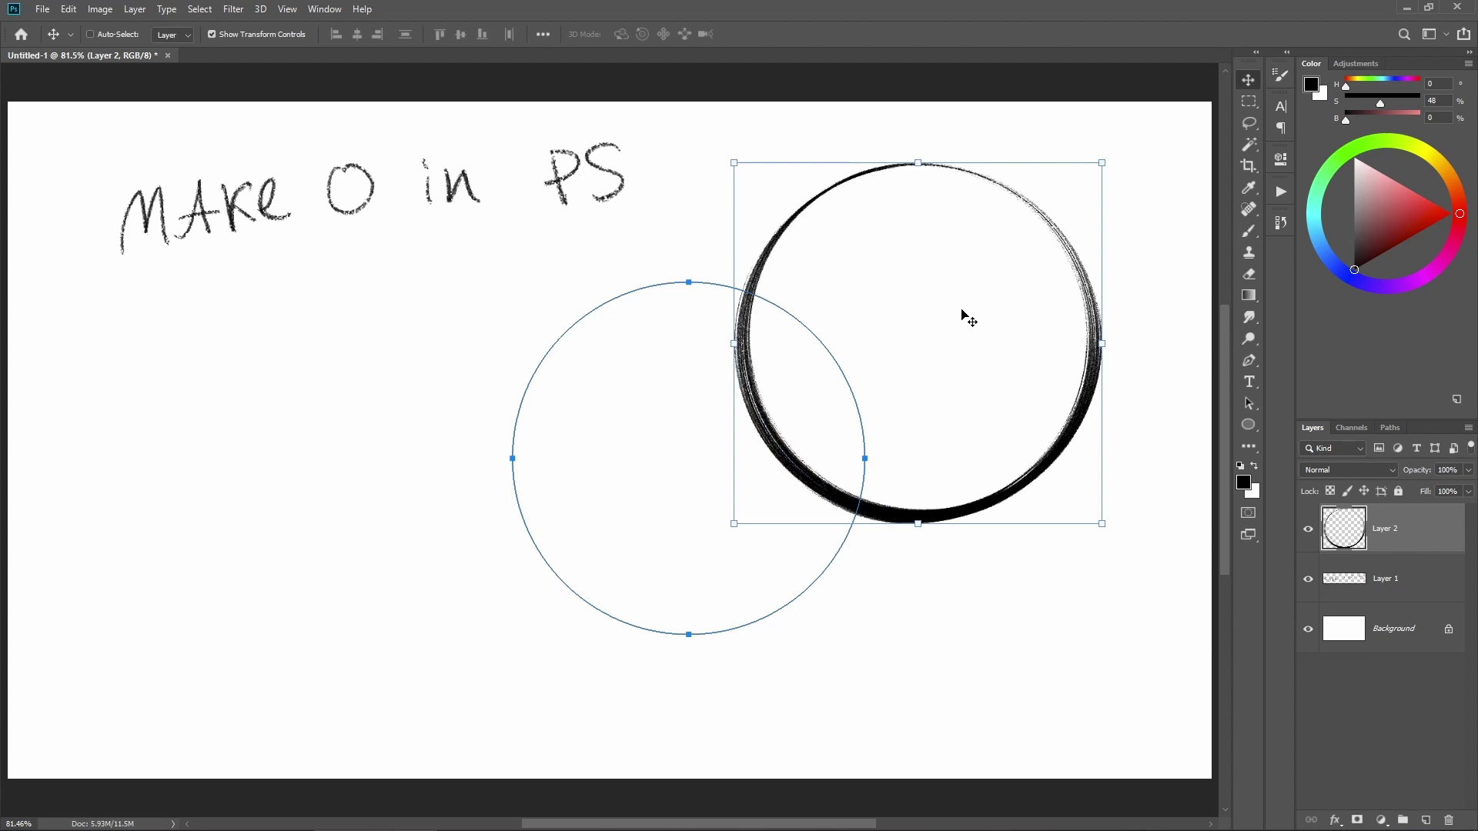
{"action": "key", "text": "ctrl+z"}
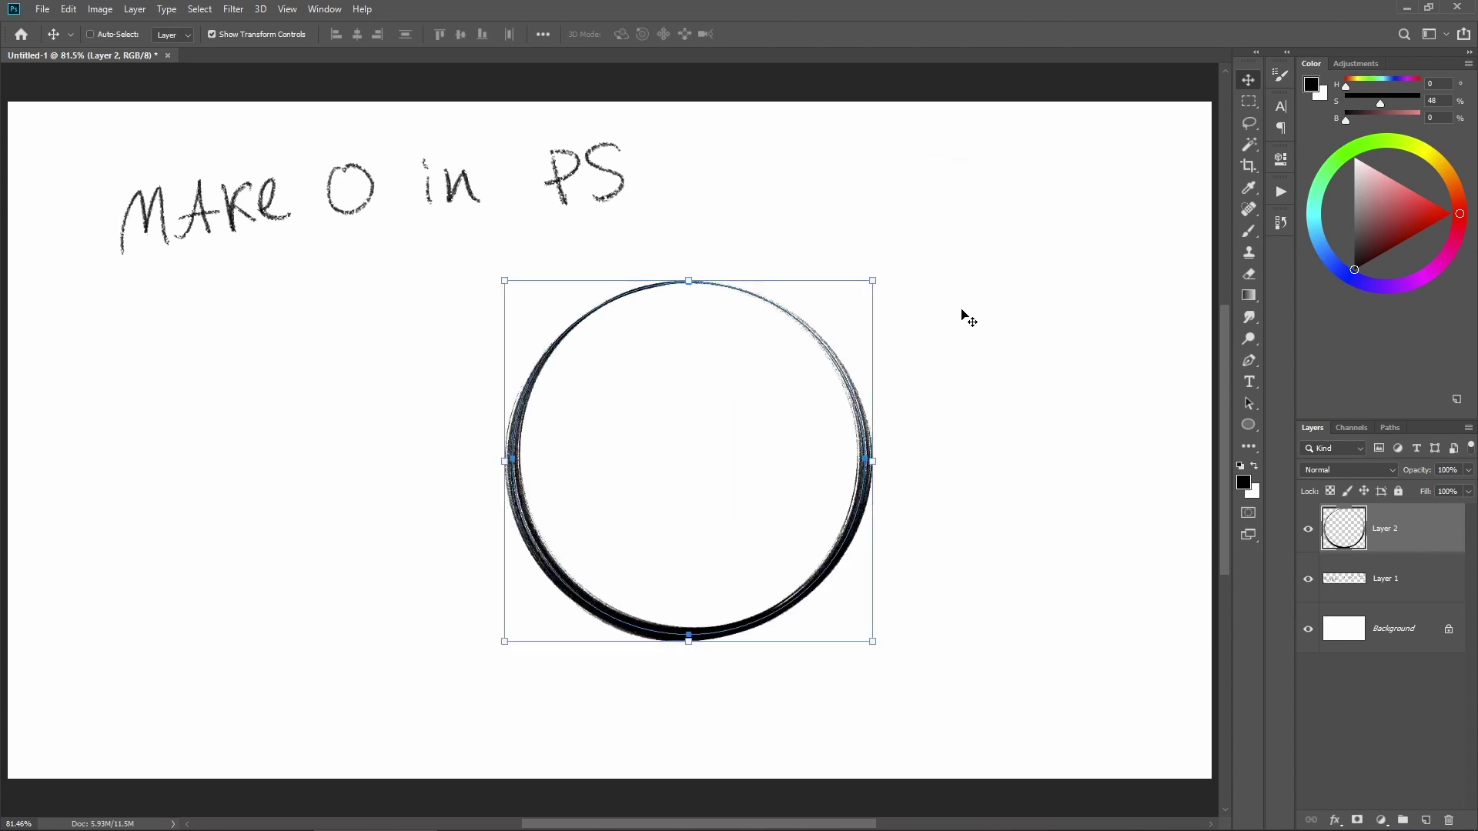
{"action": "key", "text": "ctrl+z"}
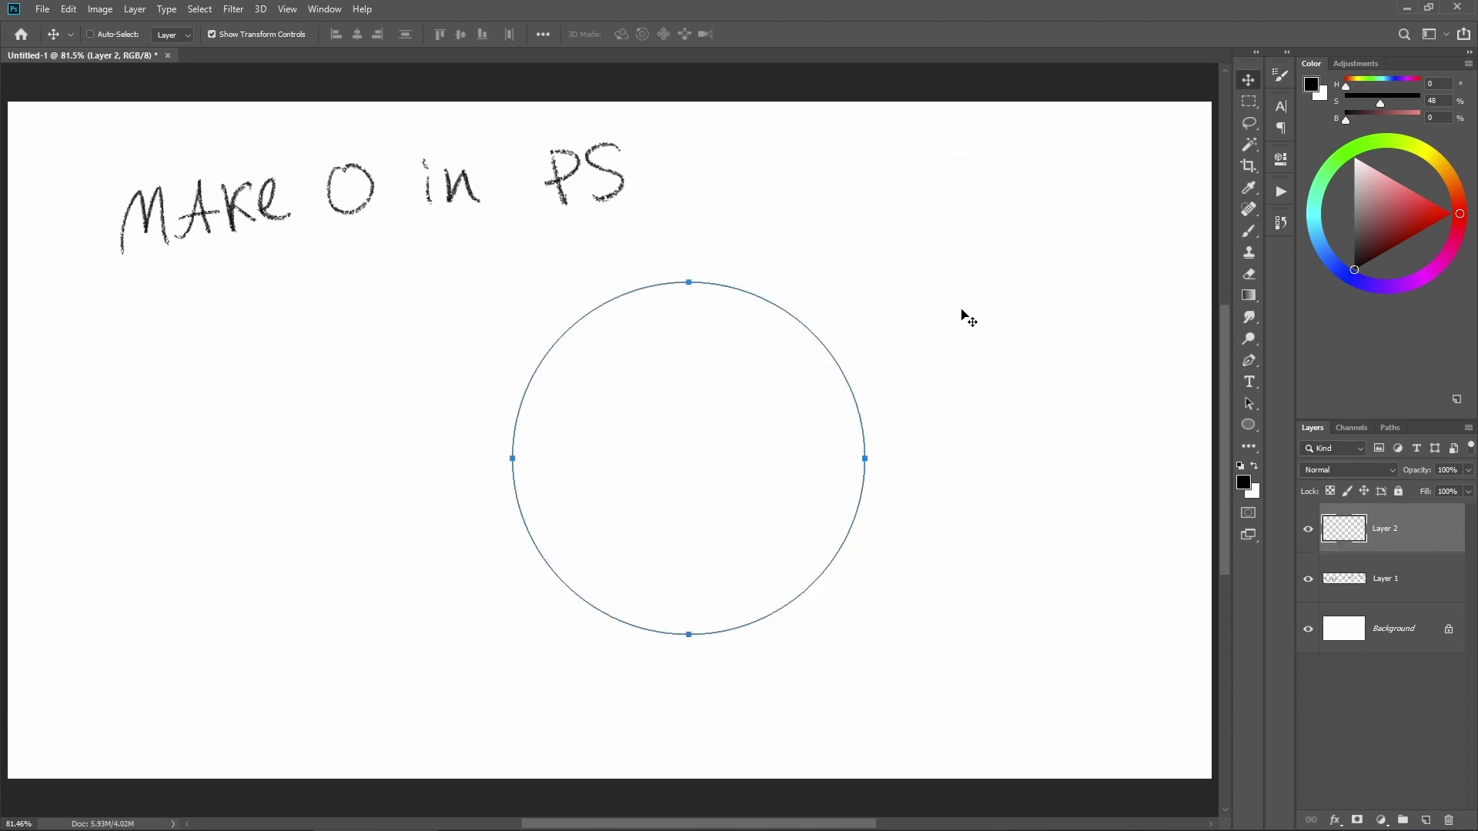
{"action": "key", "text": "b"}
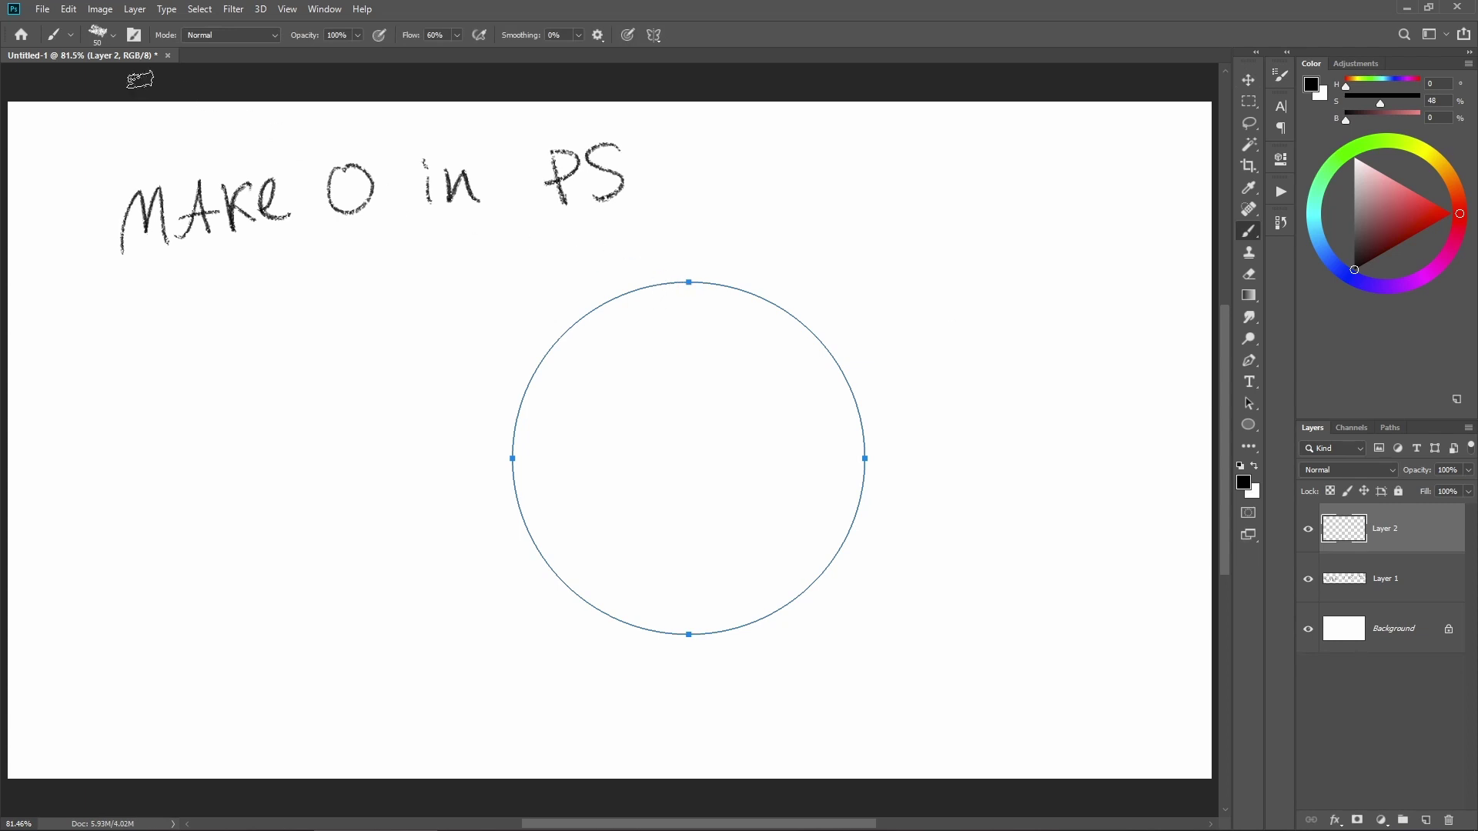
Set the brush to 25 px, then trial-move the thinner stroked circle and undo it
{"action": "key", "text": "bracketleft"}
{"action": "key", "text": "bracketleft"}
{"action": "key", "text": "bracketleft"}
{"action": "key", "text": "bracketleft"}
{"action": "key", "text": "bracketleft"}
{"action": "key", "text": "bracketleft"}
{"action": "key", "text": "bracketleft"}
{"action": "key", "text": "bracketleft"}
{"action": "key", "text": "v"}
{"action": "left_click_drag", "start_coordinate": [697, 434], "coordinate": [1044, 311]}
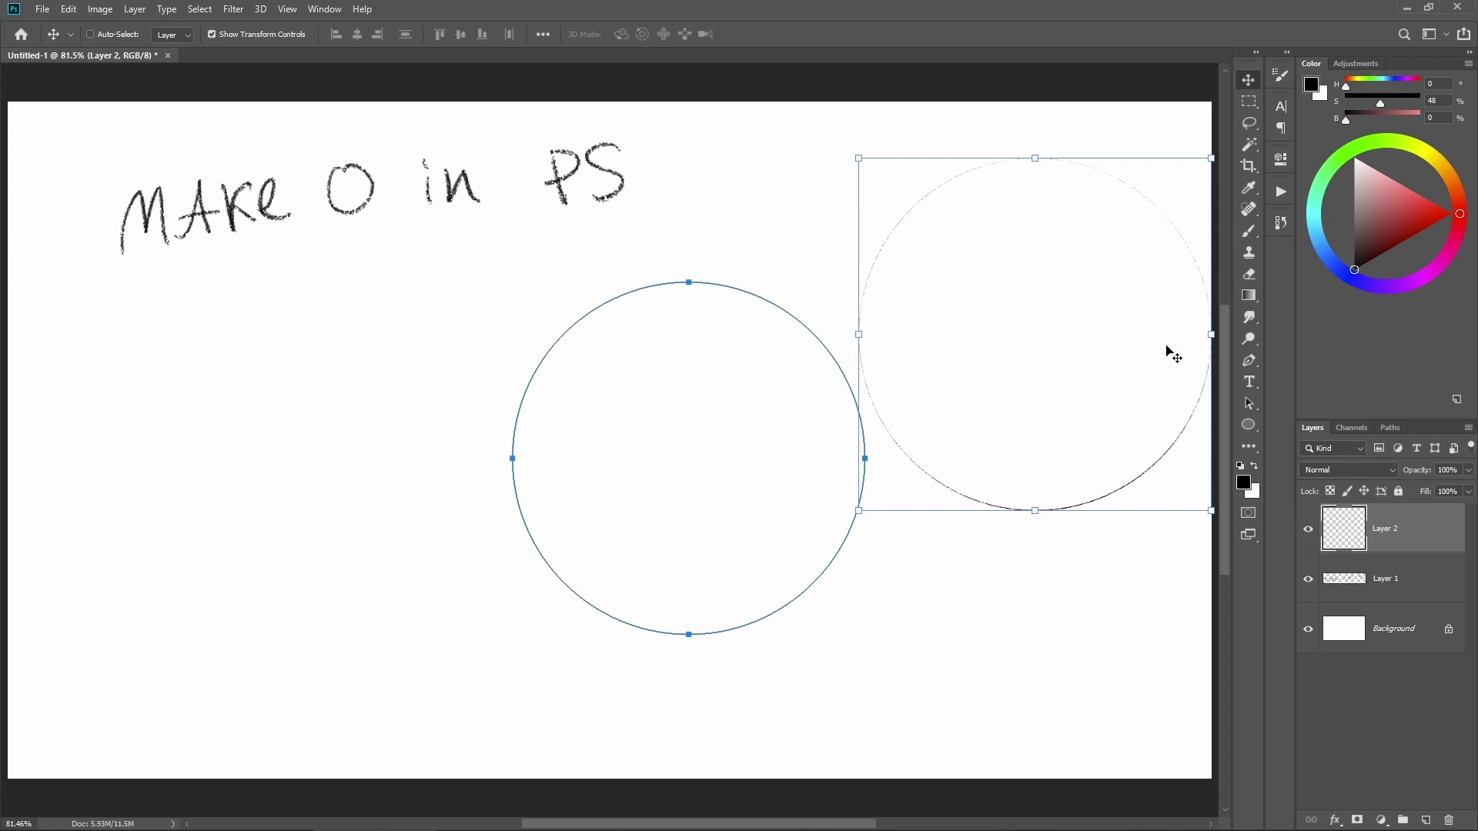
{"action": "key", "text": "ctrl+z"}
{"action": "key", "text": "ctrl+z"}
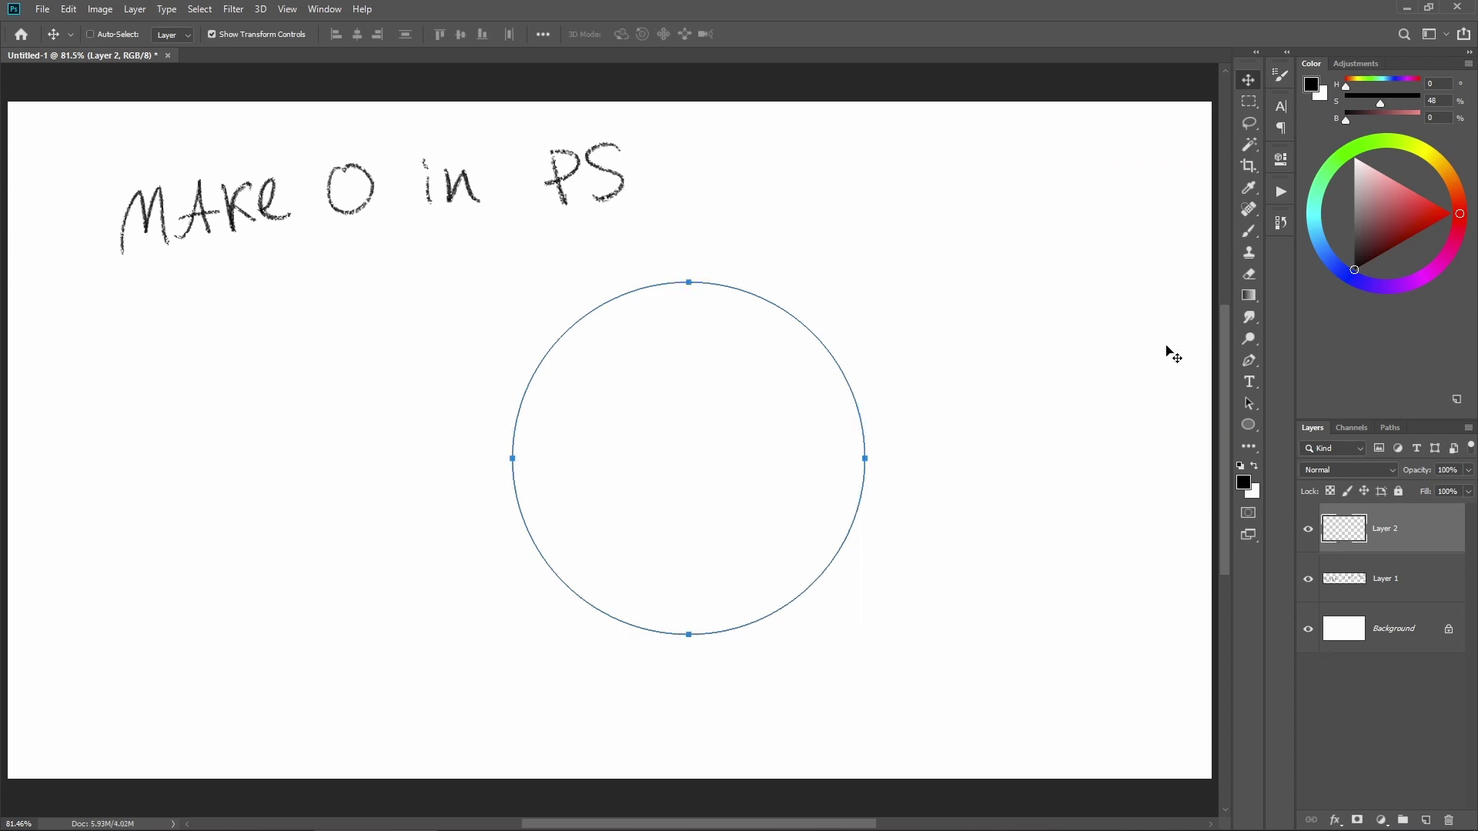
Return to the brush and delete the circle path, confirming the conversion
{"action": "key", "text": "b"}
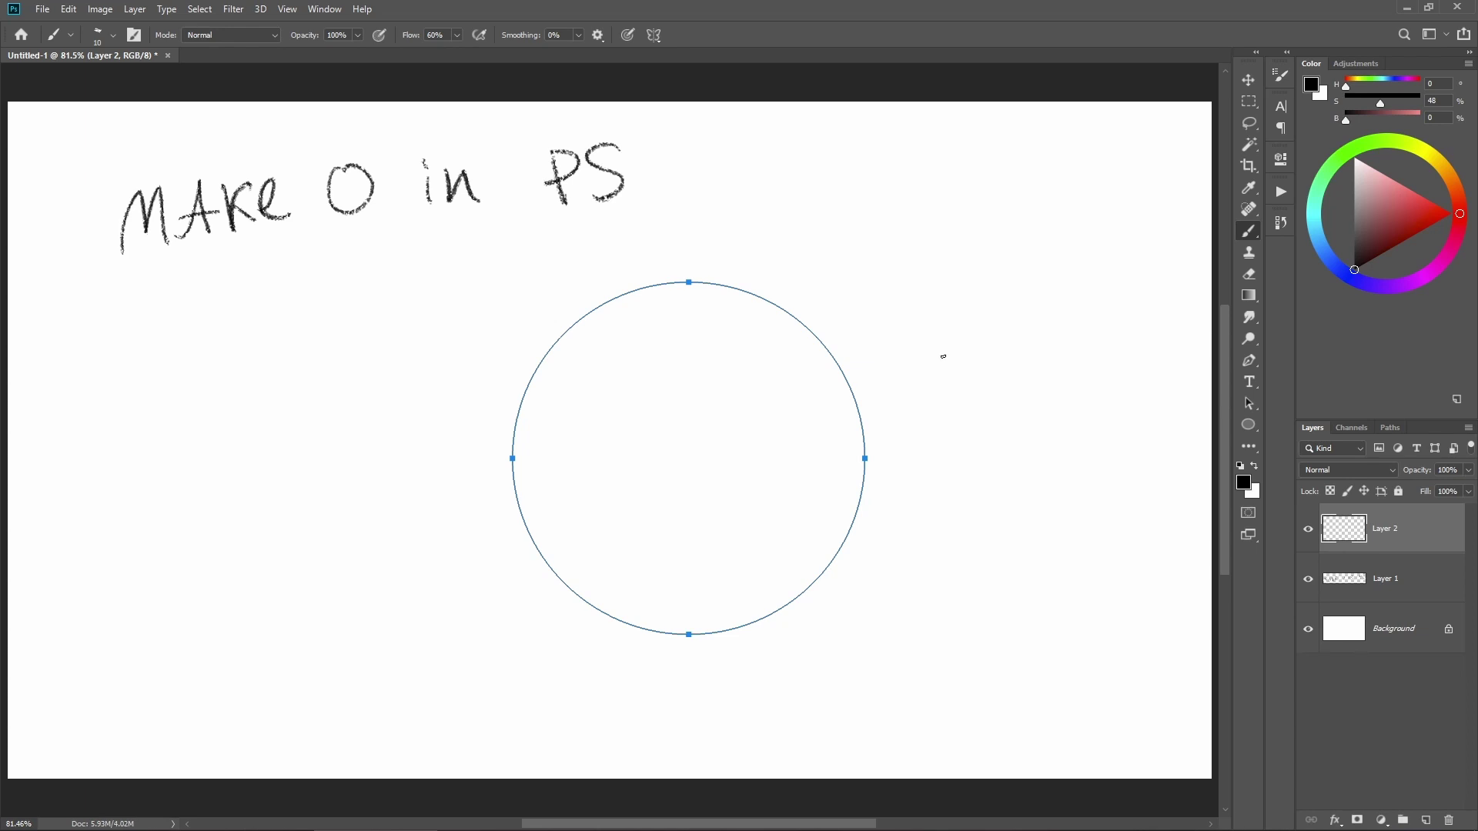
{"action": "key", "text": "Delete"}
{"action": "left_click", "coordinate": [695, 312]}
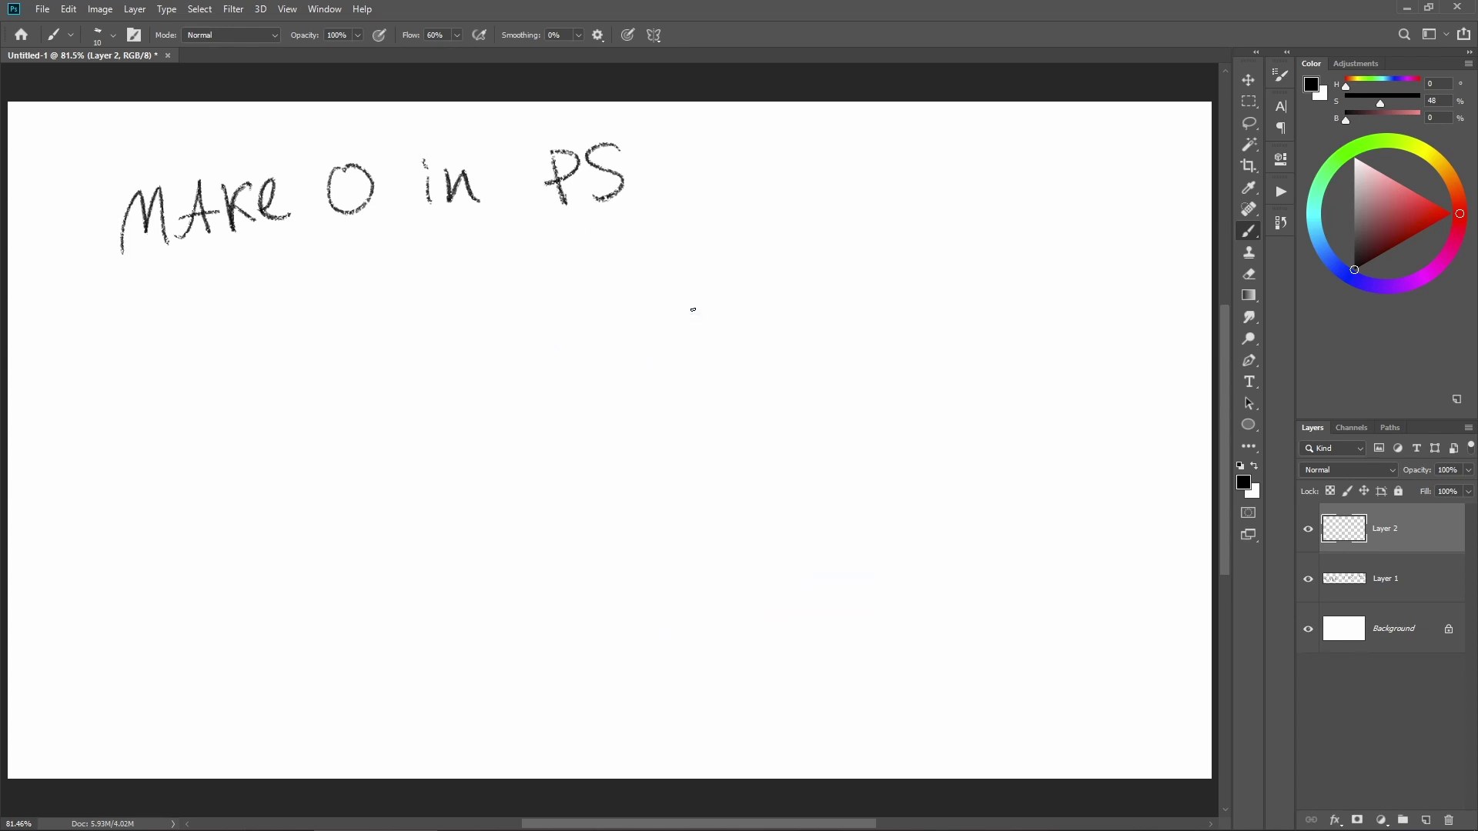
Create a new action named 'Action circle' in Main Actions and begin recording
{"action": "left_click", "coordinate": [1280, 193]}
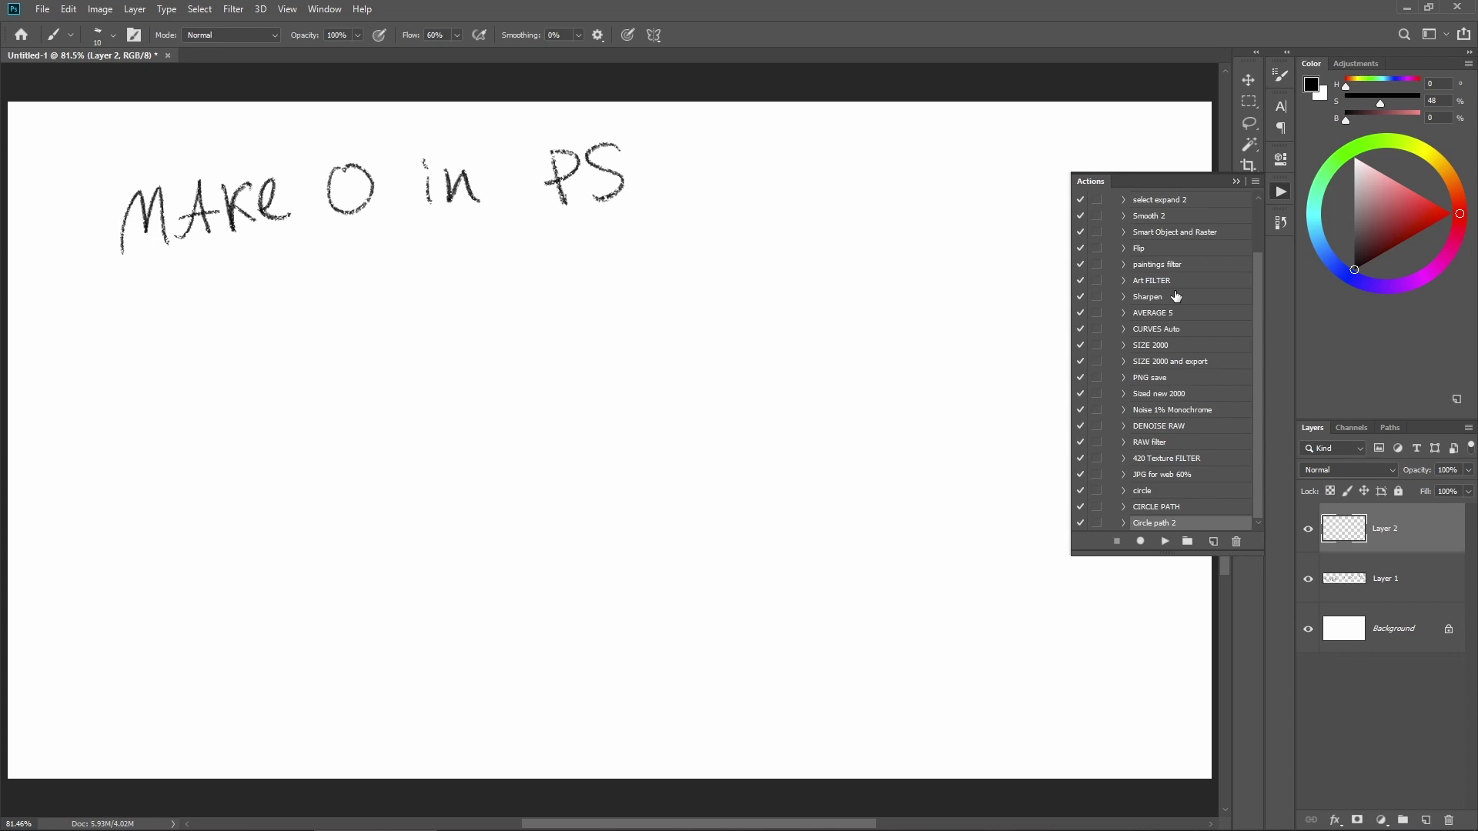
{"action": "left_click", "coordinate": [1205, 541]}
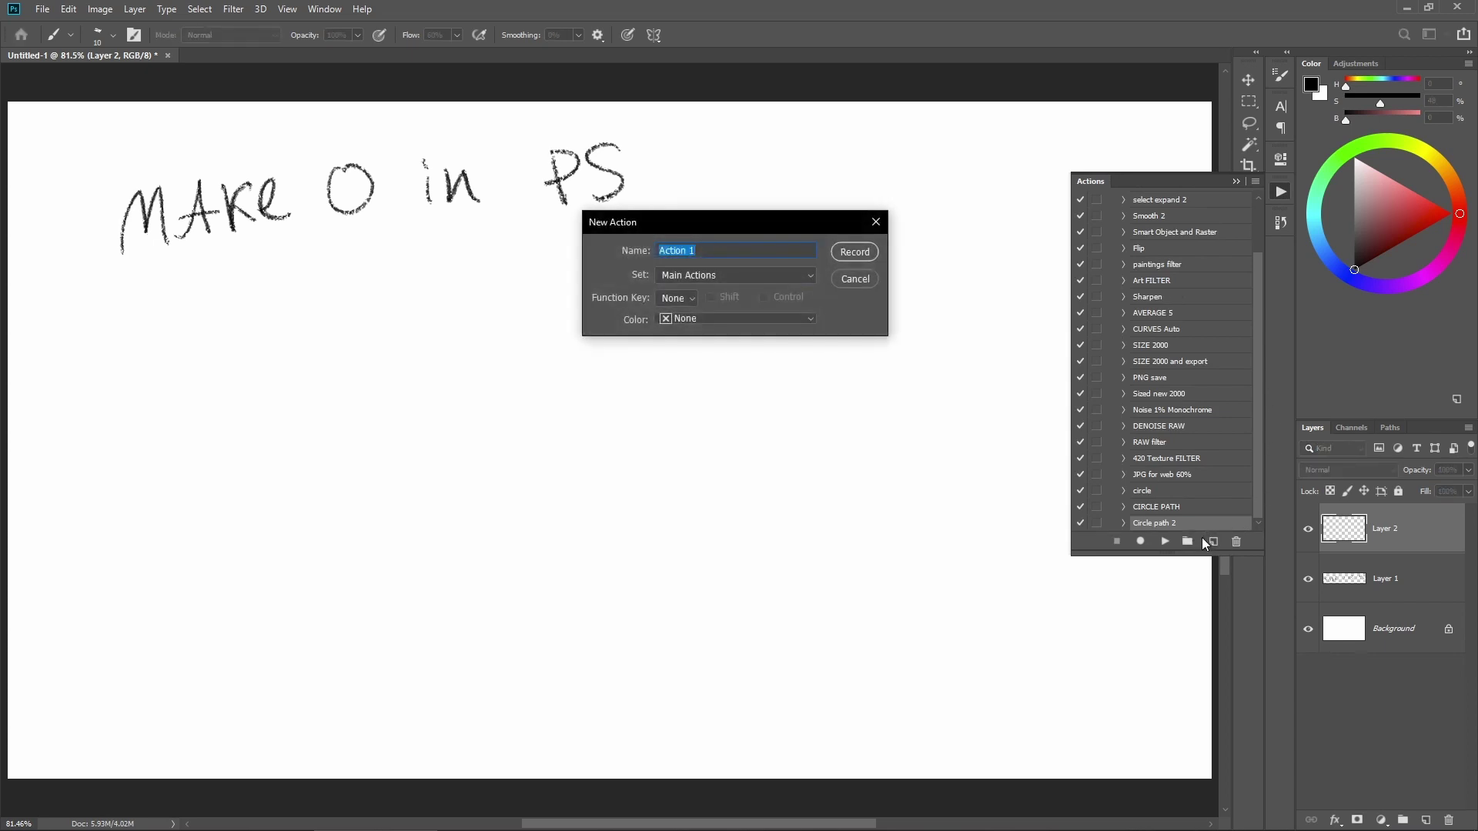
{"action": "key", "text": "End"}
{"action": "type", "text": "cir"}
{"action": "key", "text": "Return"}
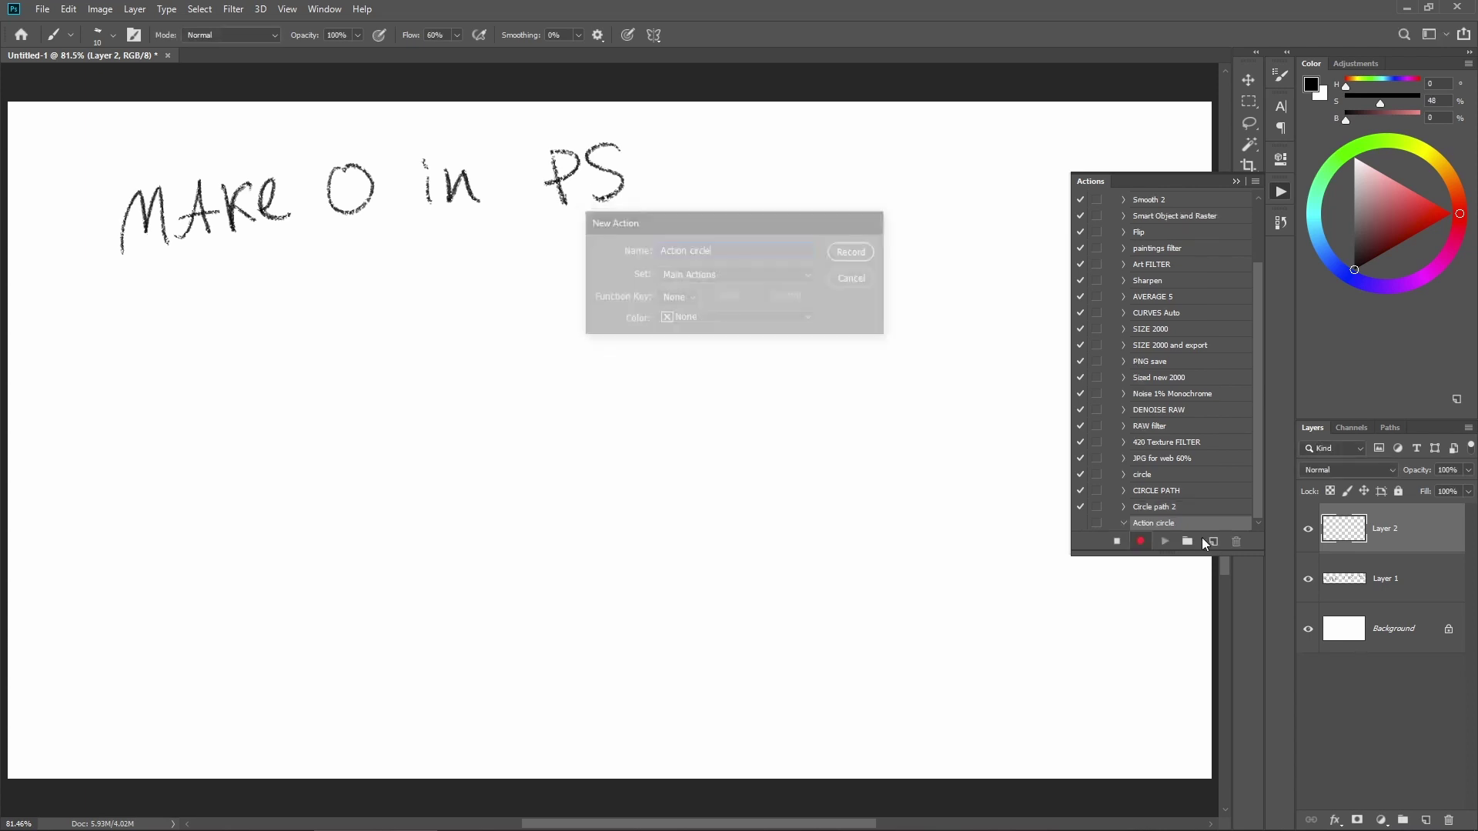
{"action": "left_click", "coordinate": [1248, 424]}
Draw a large circular path in Path mode and stroke it with the brush
{"action": "left_click", "coordinate": [1314, 456]}
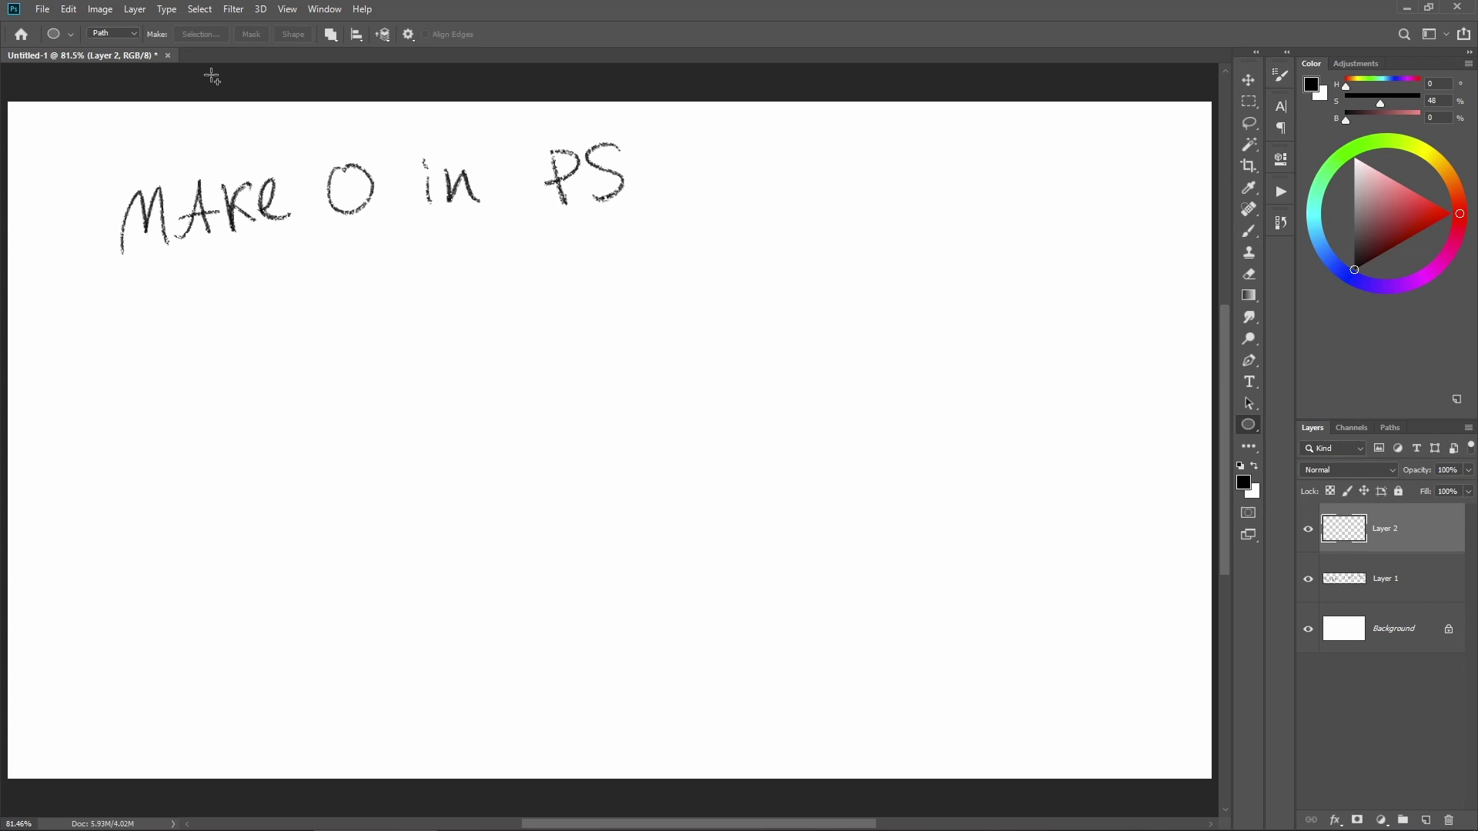
{"action": "left_click", "coordinate": [136, 35]}
{"action": "left_click_drag", "start_coordinate": [555, 301], "coordinate": [1015, 695]}
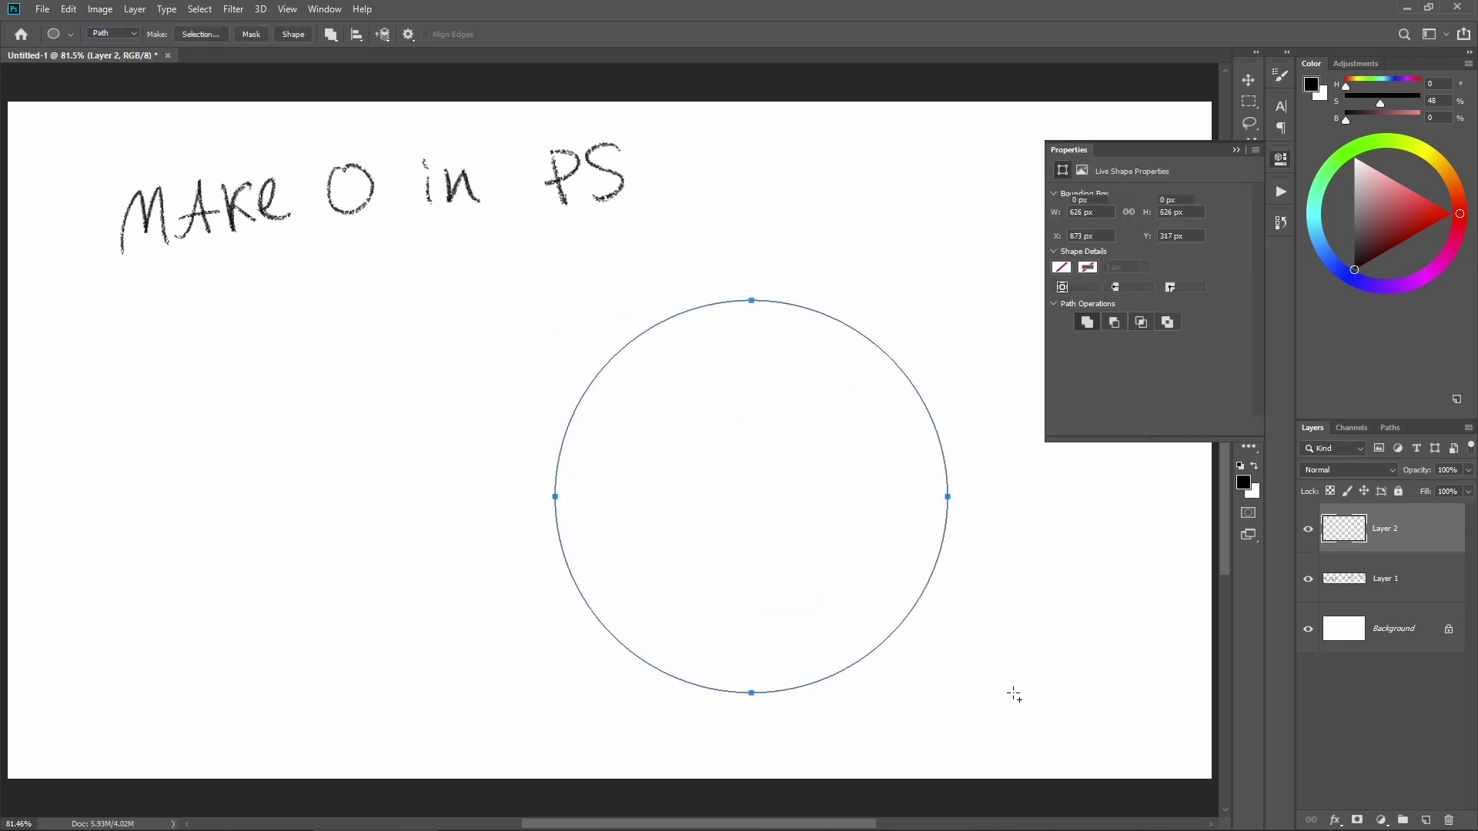
{"action": "right_click", "coordinate": [616, 307]}
{"action": "left_click", "coordinate": [774, 390]}
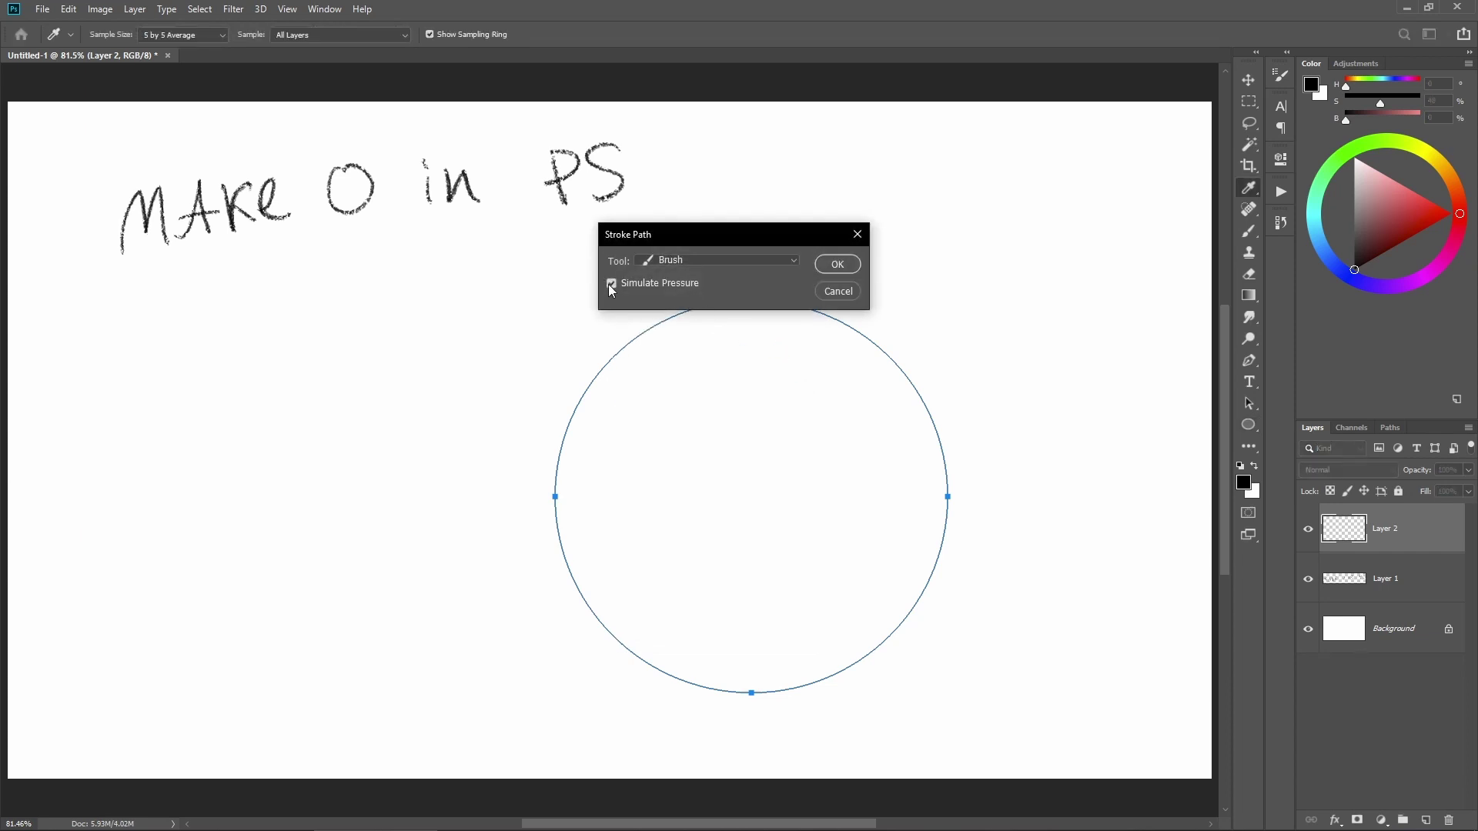
{"action": "left_click", "coordinate": [839, 263]}
Move the stroked circle up and to the right
{"action": "key", "text": "v"}
{"action": "mouse_move", "coordinate": [881, 362]}
{"action": "left_mouse_down"}
{"action": "mouse_move", "coordinate": [912, 331]}
{"action": "mouse_move", "coordinate": [1039, 284]}
{"action": "left_mouse_up"}
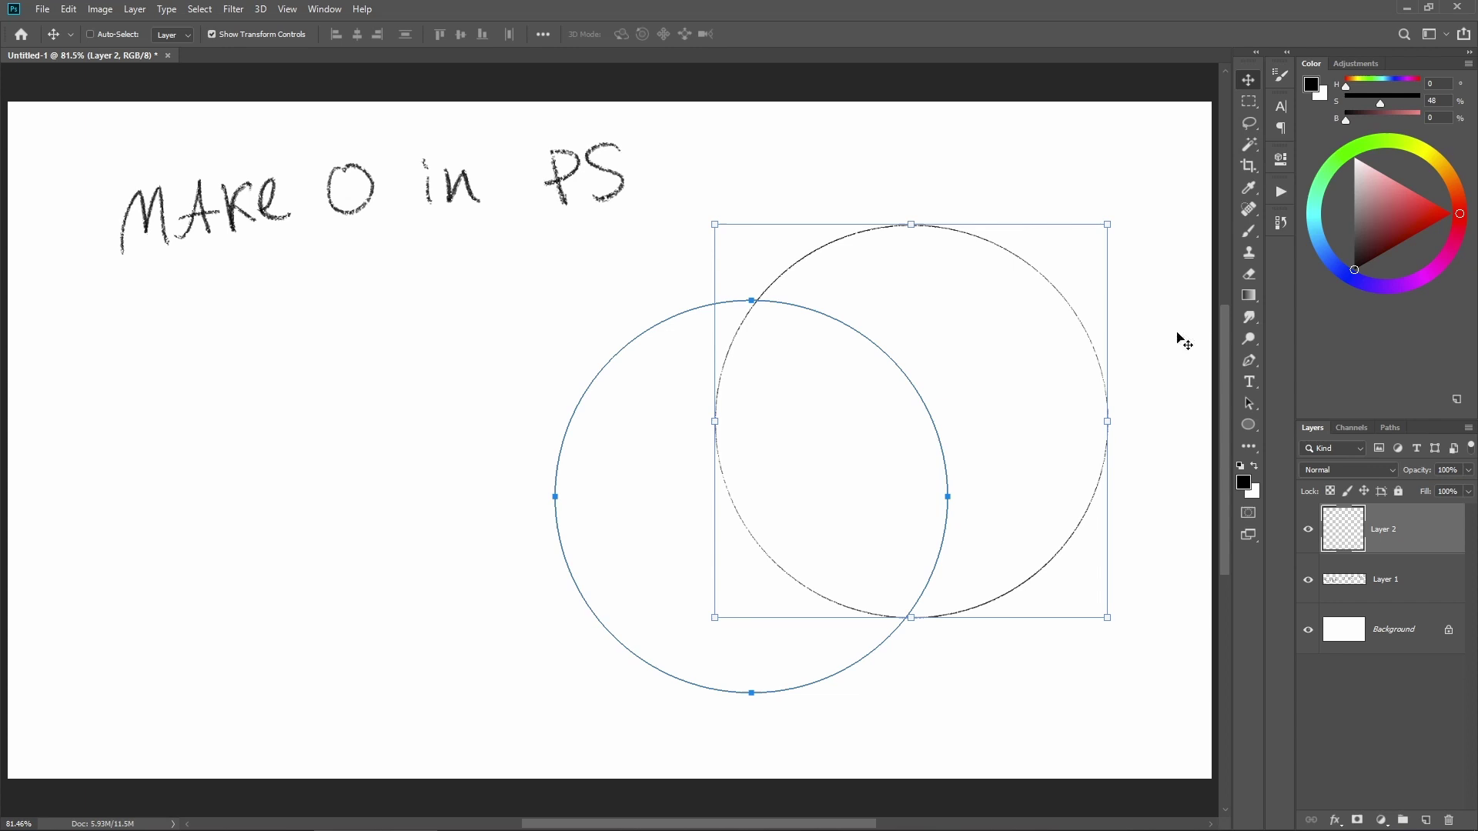
{"action": "key", "text": "ctrl"}
Delete the circle path, confirming the live-shape conversion
{"action": "left_click", "coordinate": [653, 256], "text": "ctrl"}
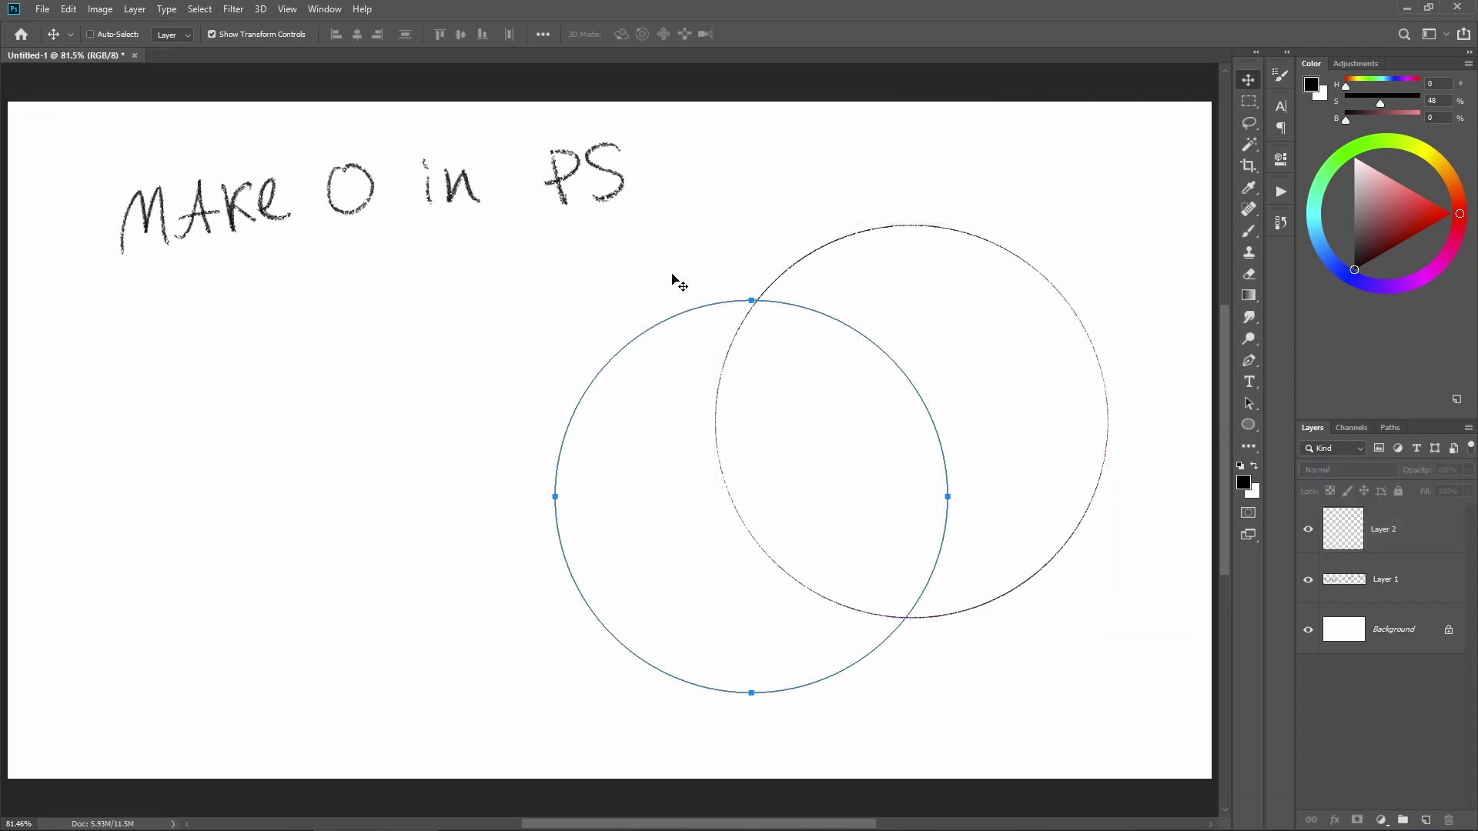
{"action": "key", "text": "Delete"}
{"action": "left_click", "coordinate": [710, 312]}
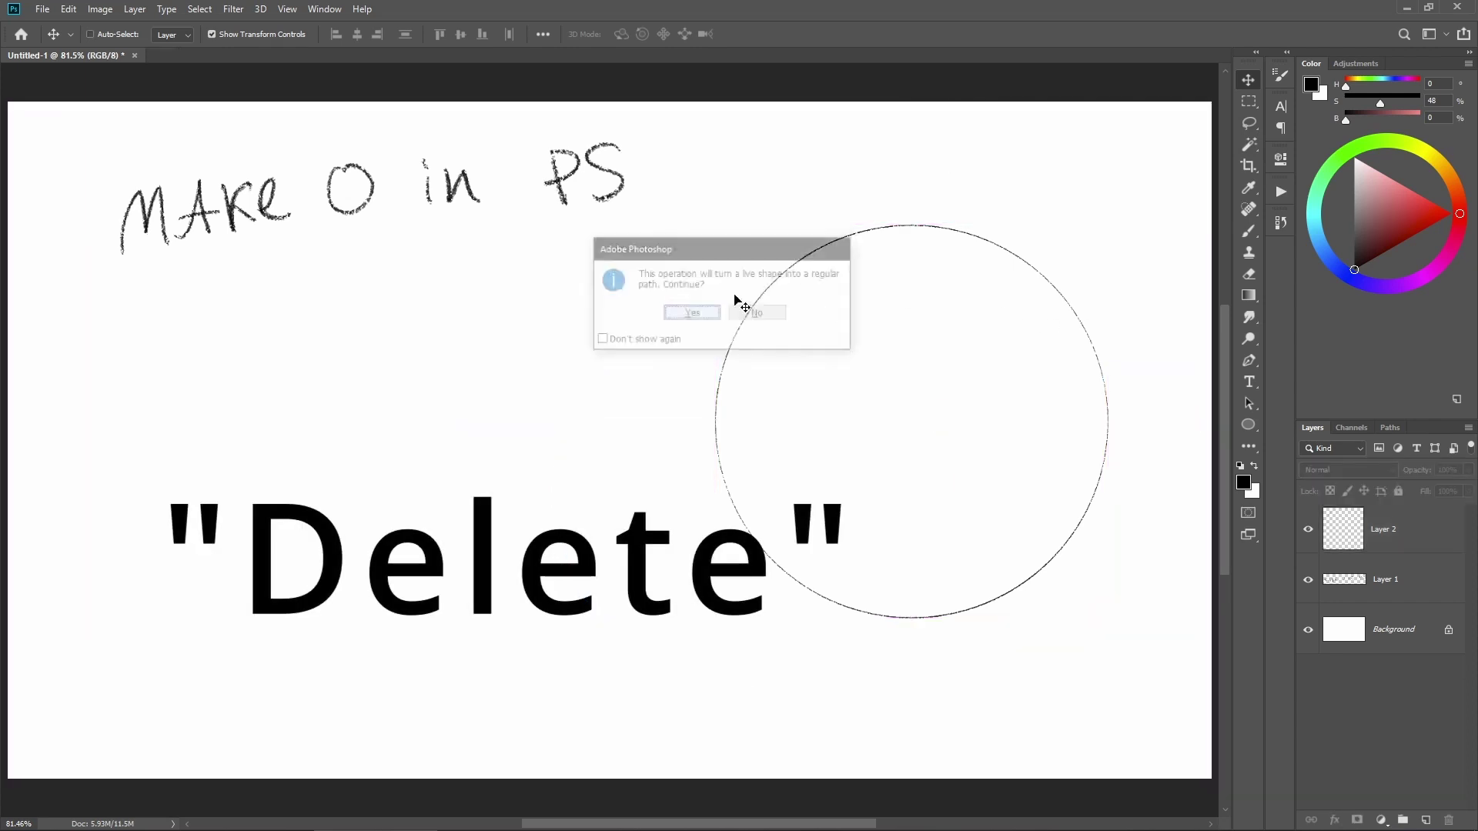
Stop recording and remove the 'Move current layer' step from Action circle
{"action": "left_click", "coordinate": [1280, 191]}
{"action": "left_click", "coordinate": [1117, 541]}
{"action": "left_click", "coordinate": [1178, 491]}
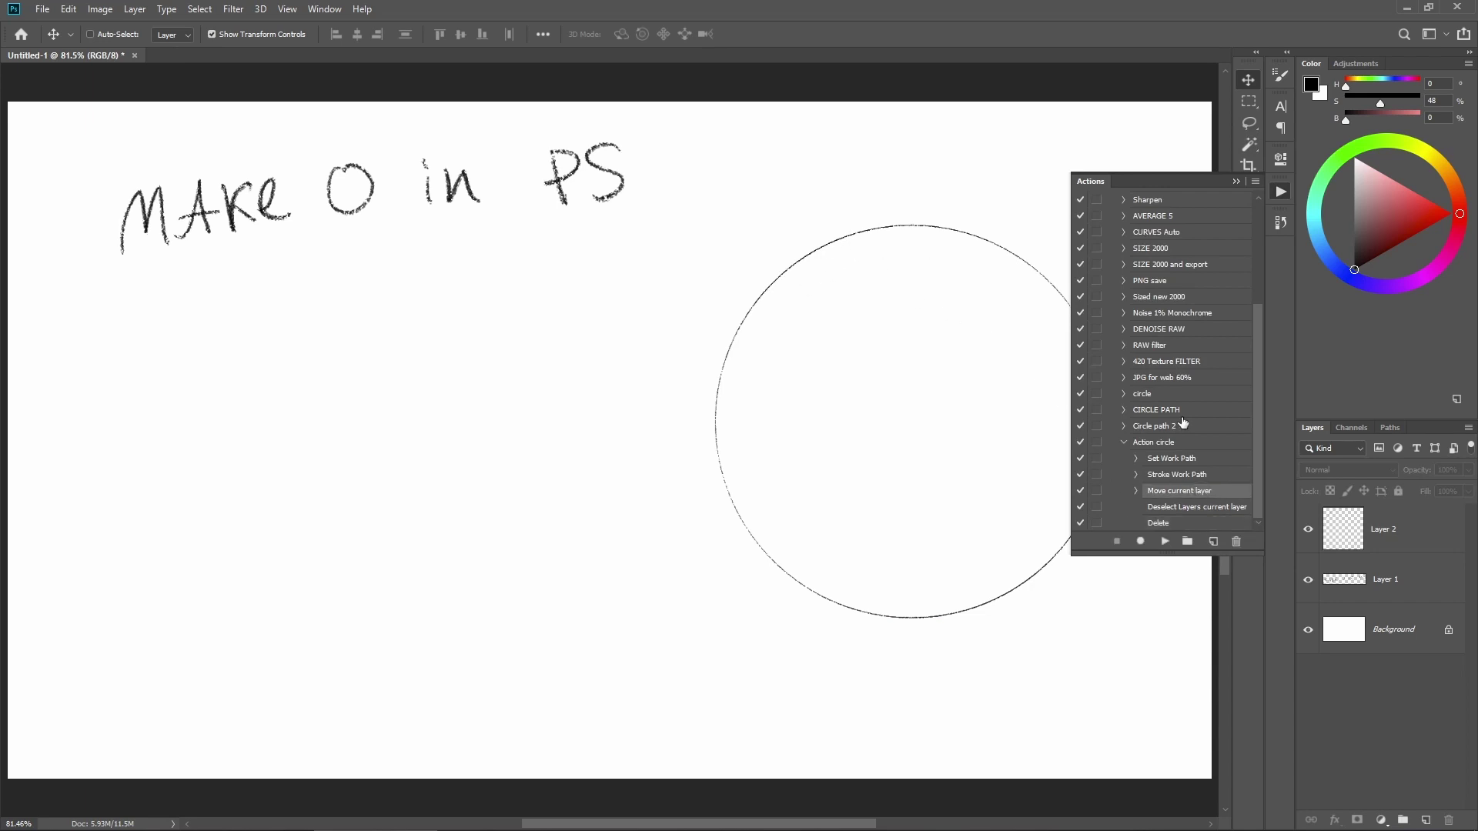
{"action": "left_click", "coordinate": [1236, 541]}
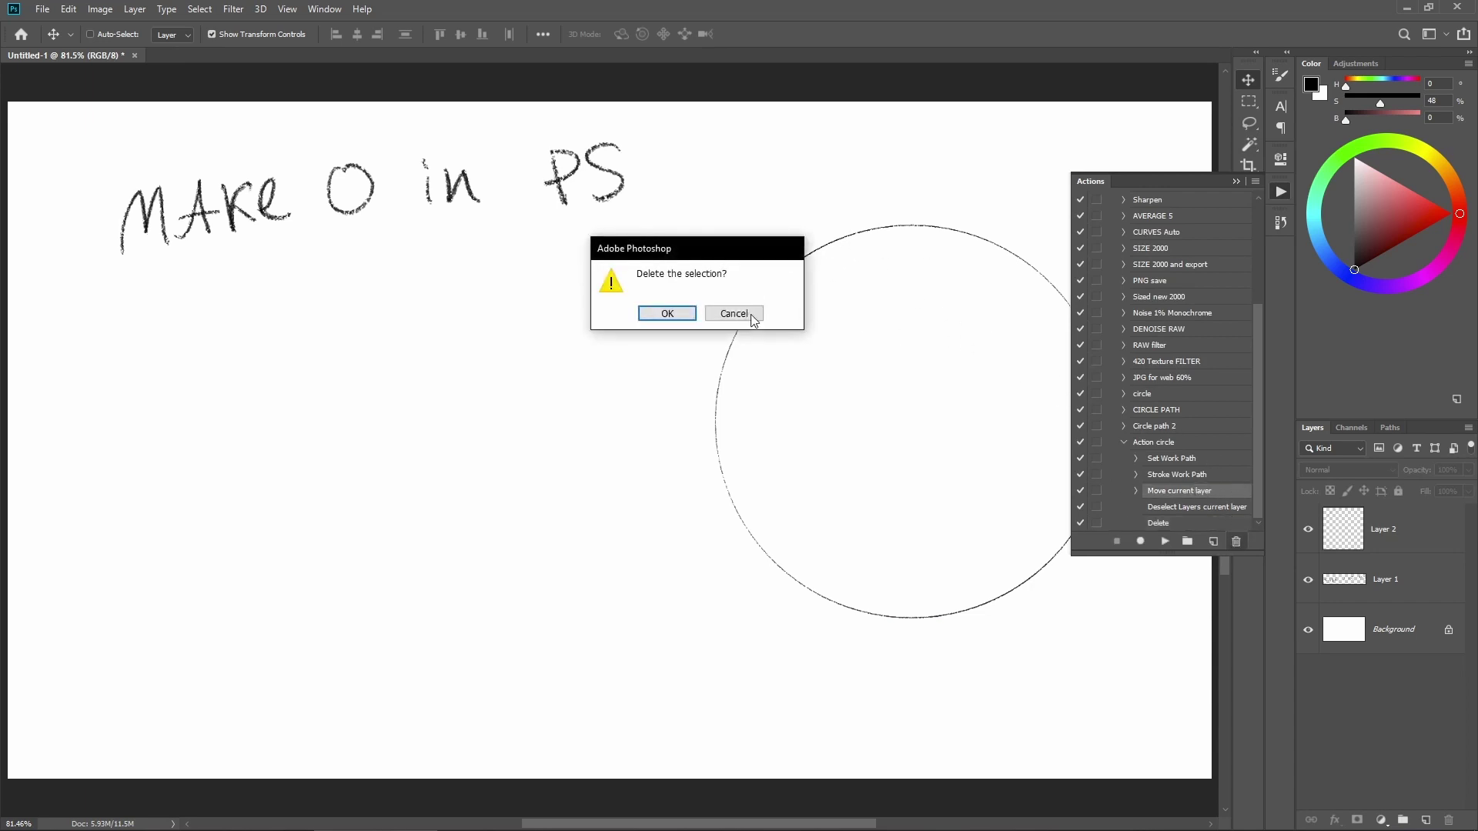
{"action": "left_click", "coordinate": [667, 314]}
{"action": "left_click", "coordinate": [1126, 461]}
{"action": "left_click", "coordinate": [1154, 523]}
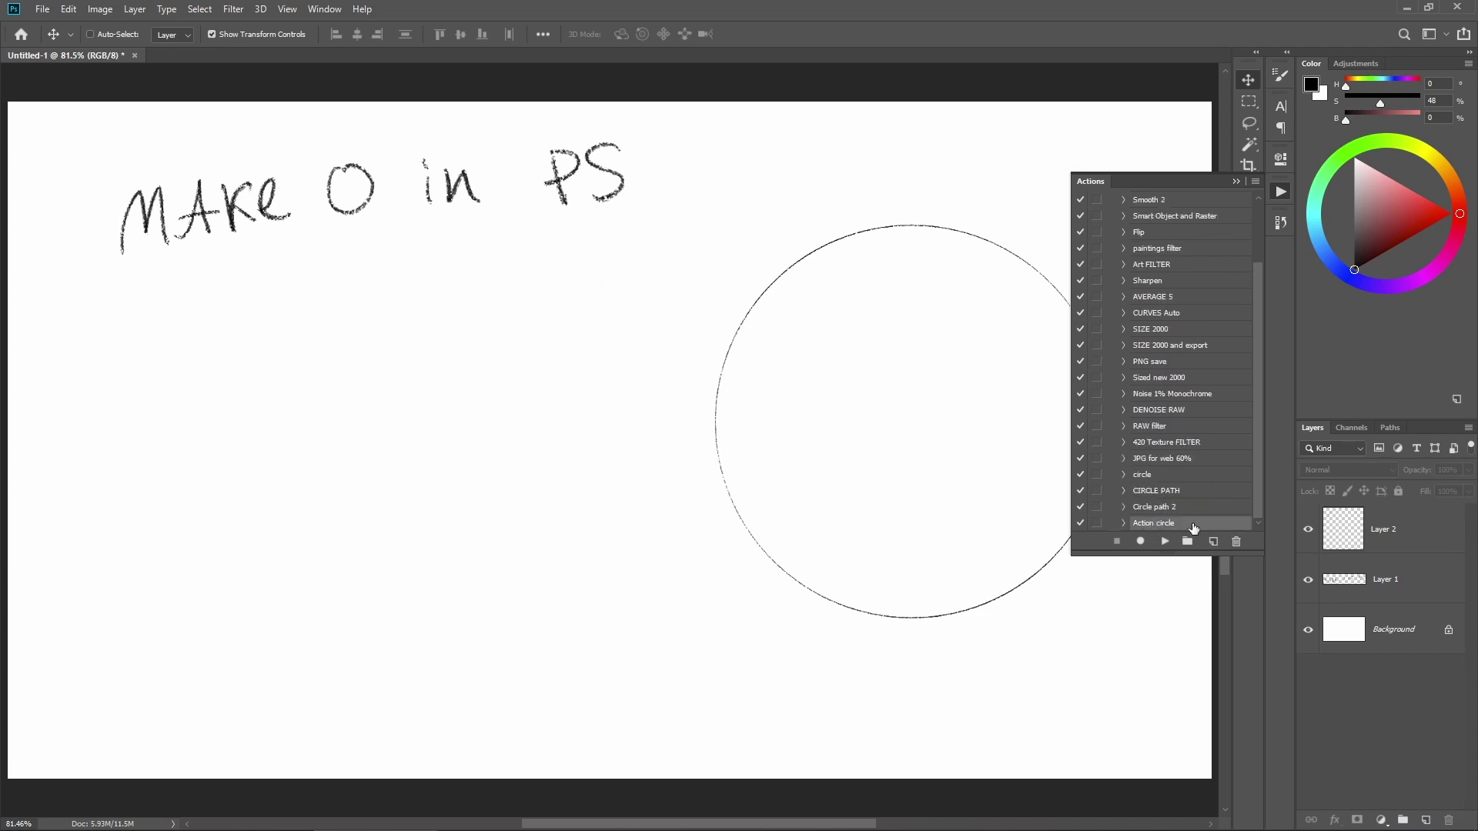
Add a new layer and pick the 21 px textured brush preset, undoing a test stroke
{"action": "key", "text": "b"}
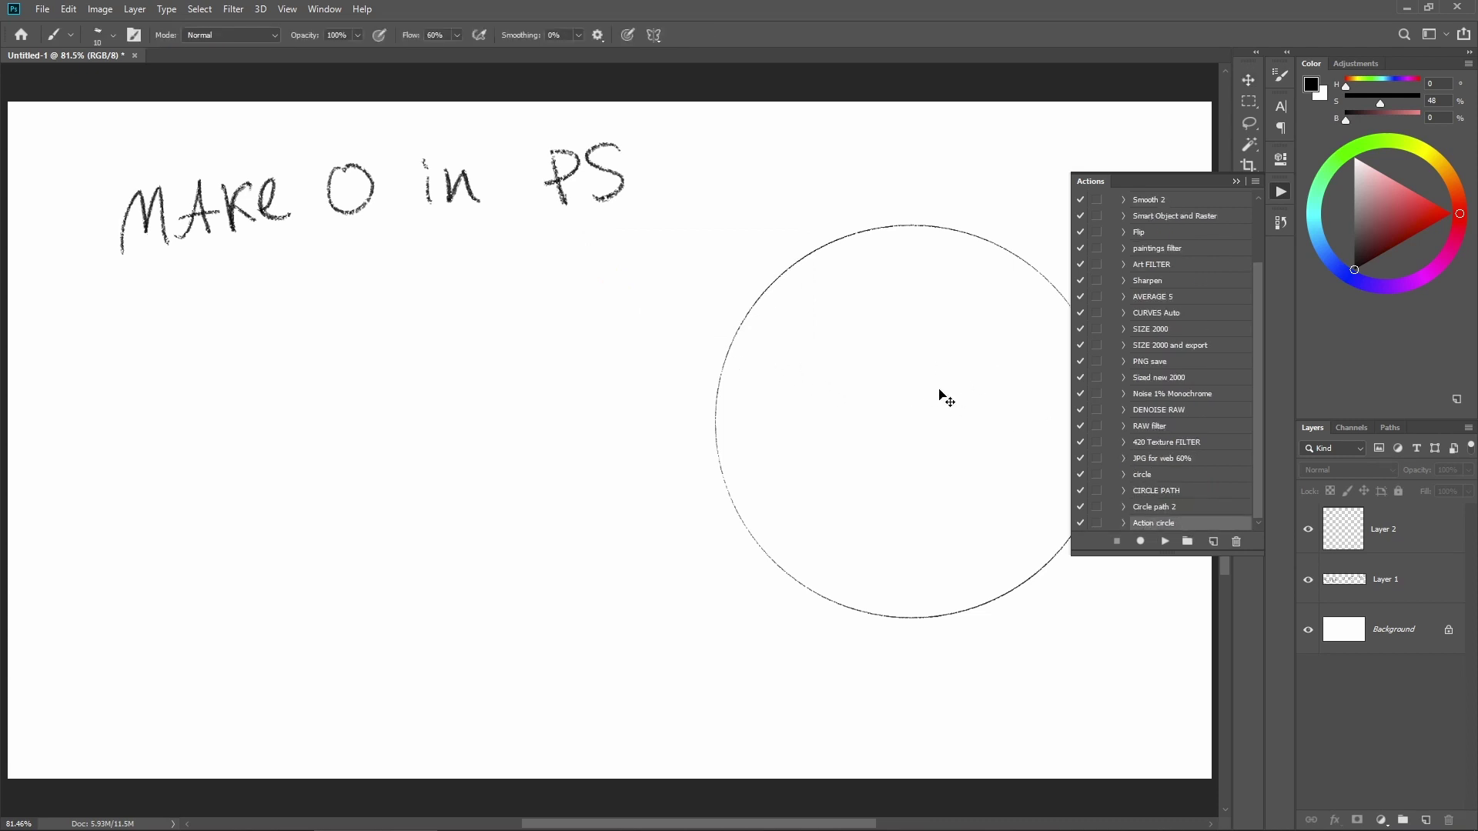
{"action": "key", "text": "ctrl+shift+n"}
{"action": "key", "text": "Return"}
{"action": "right_click", "coordinate": [391, 520]}
{"action": "left_click", "coordinate": [291, 582]}
{"action": "key", "text": "Return"}
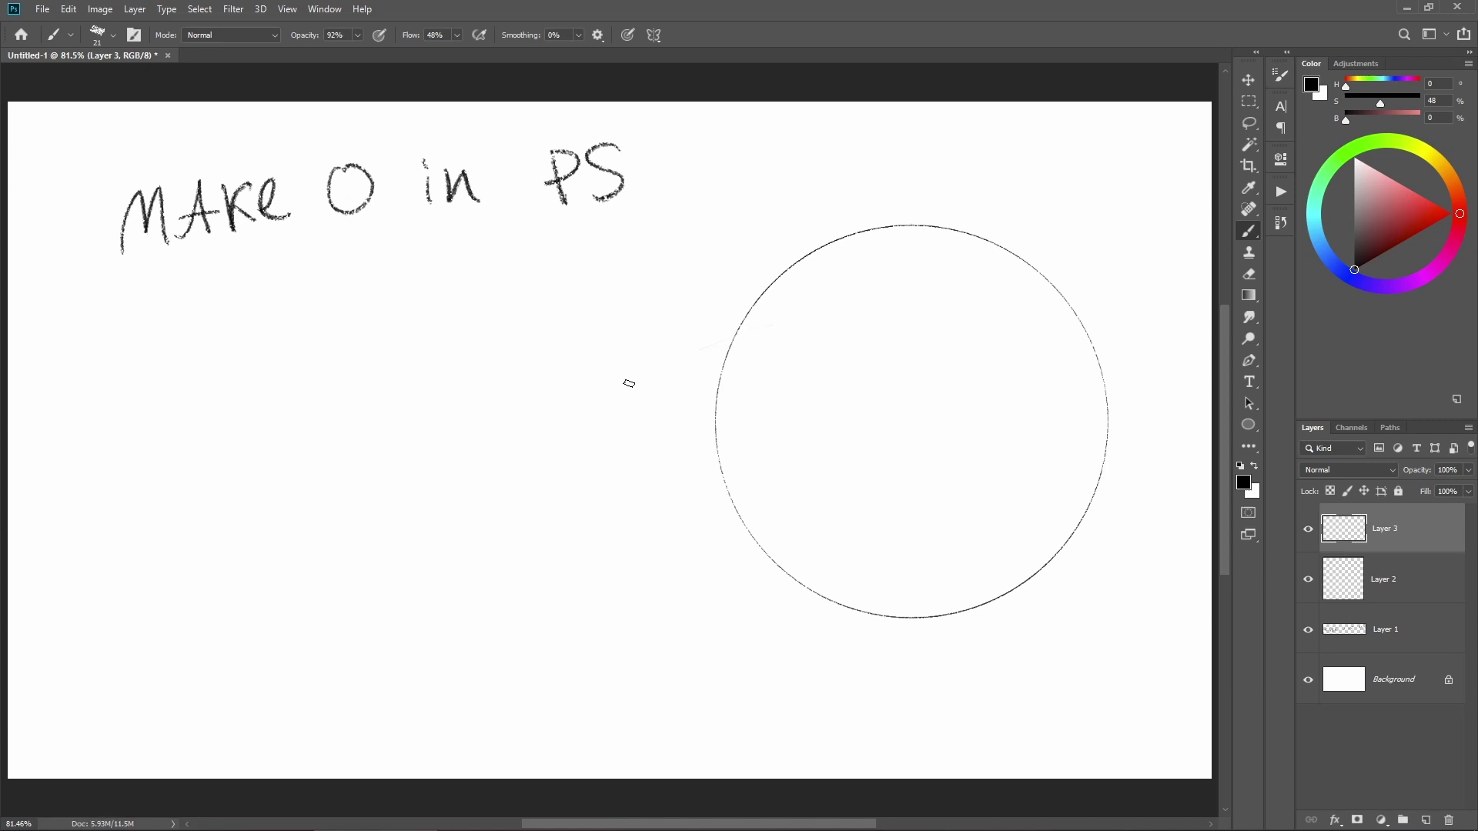
{"action": "mouse_move", "coordinate": [626, 382]}
{"action": "left_mouse_down"}
{"action": "mouse_move", "coordinate": [772, 382]}
{"action": "mouse_move", "coordinate": [874, 460]}
{"action": "left_mouse_up"}
{"action": "key", "text": "ctrl+z"}
Play Action circle on the new layer and move the thick circle to the canvas's left
{"action": "left_click", "coordinate": [1279, 192]}
{"action": "left_click", "coordinate": [1165, 541]}
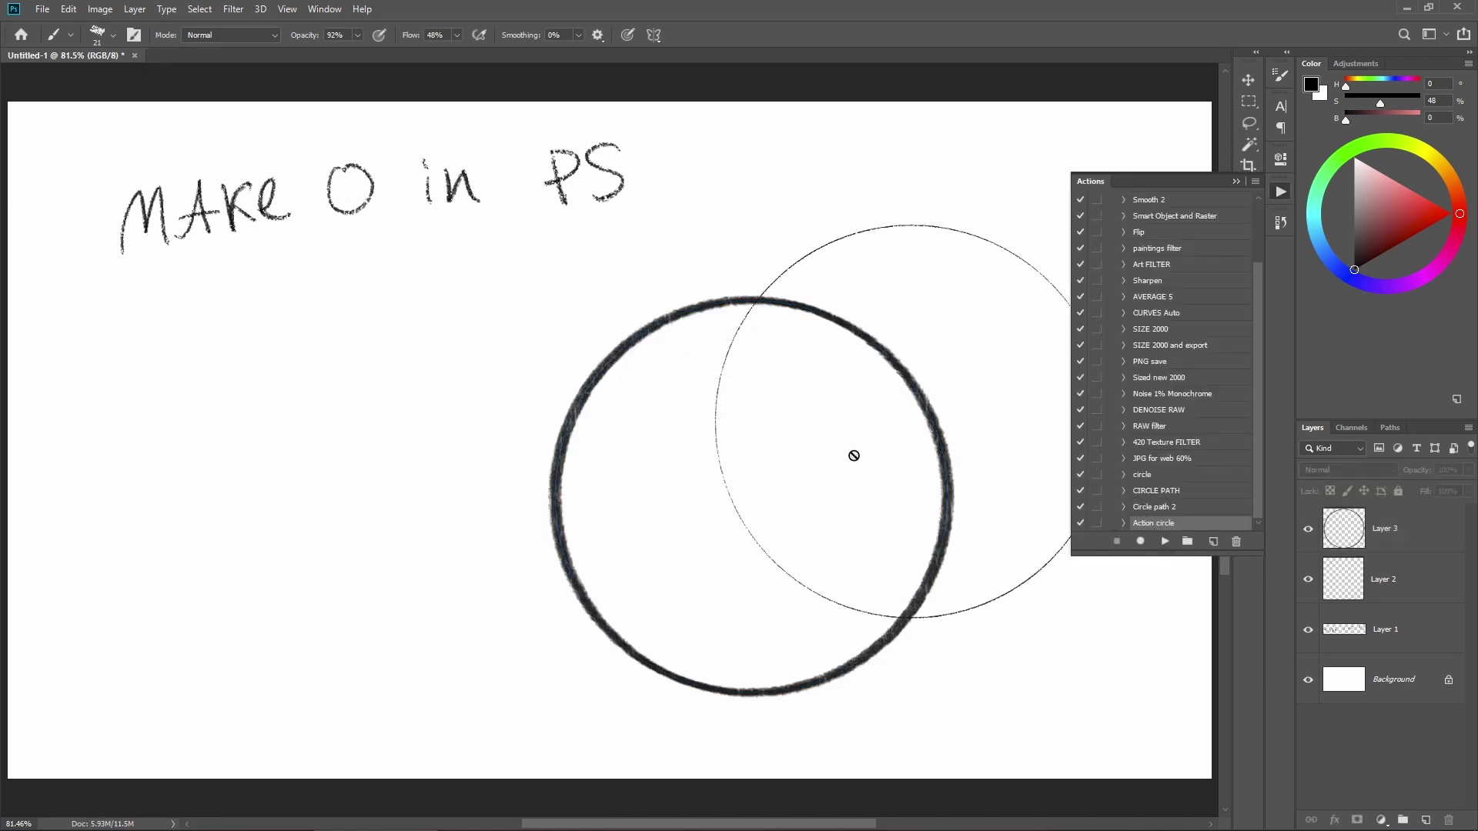
{"action": "key", "text": "v"}
{"action": "left_click", "coordinate": [847, 441]}
{"action": "key", "text": "Return"}
{"action": "left_click", "coordinate": [1343, 528]}
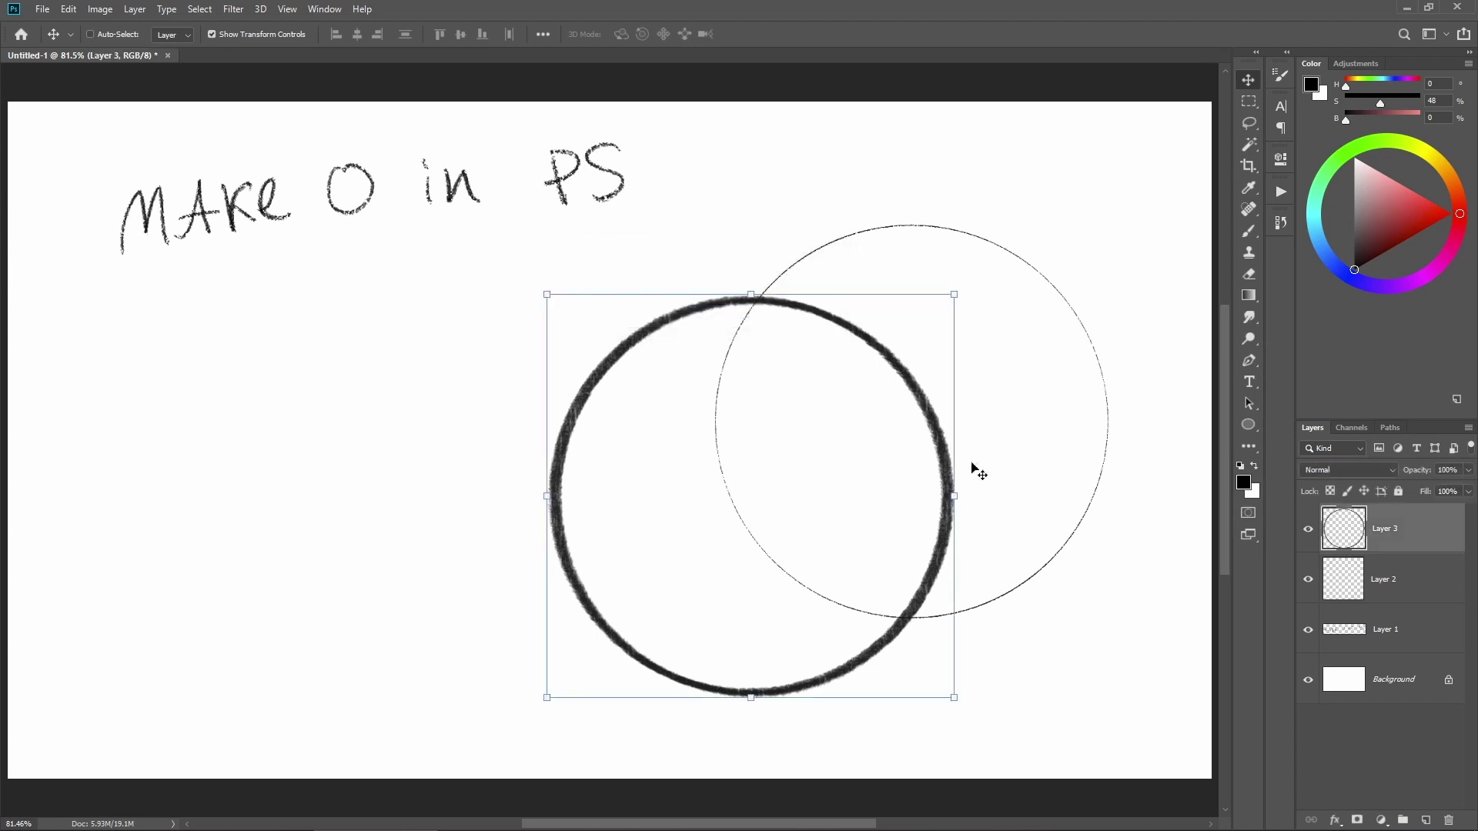
{"action": "left_click_drag", "start_coordinate": [837, 480], "coordinate": [371, 502]}
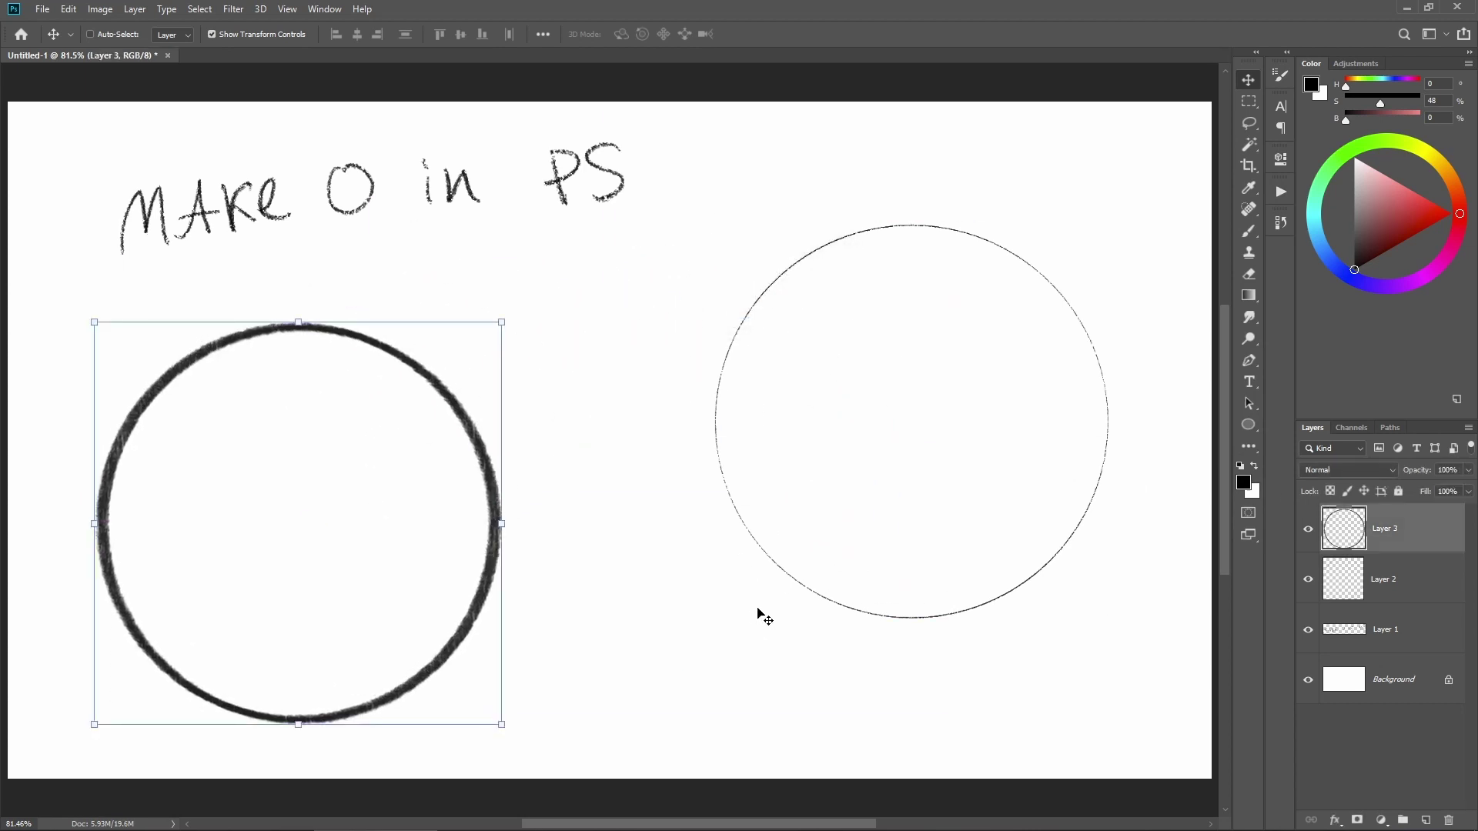
{"action": "key", "text": "b"}
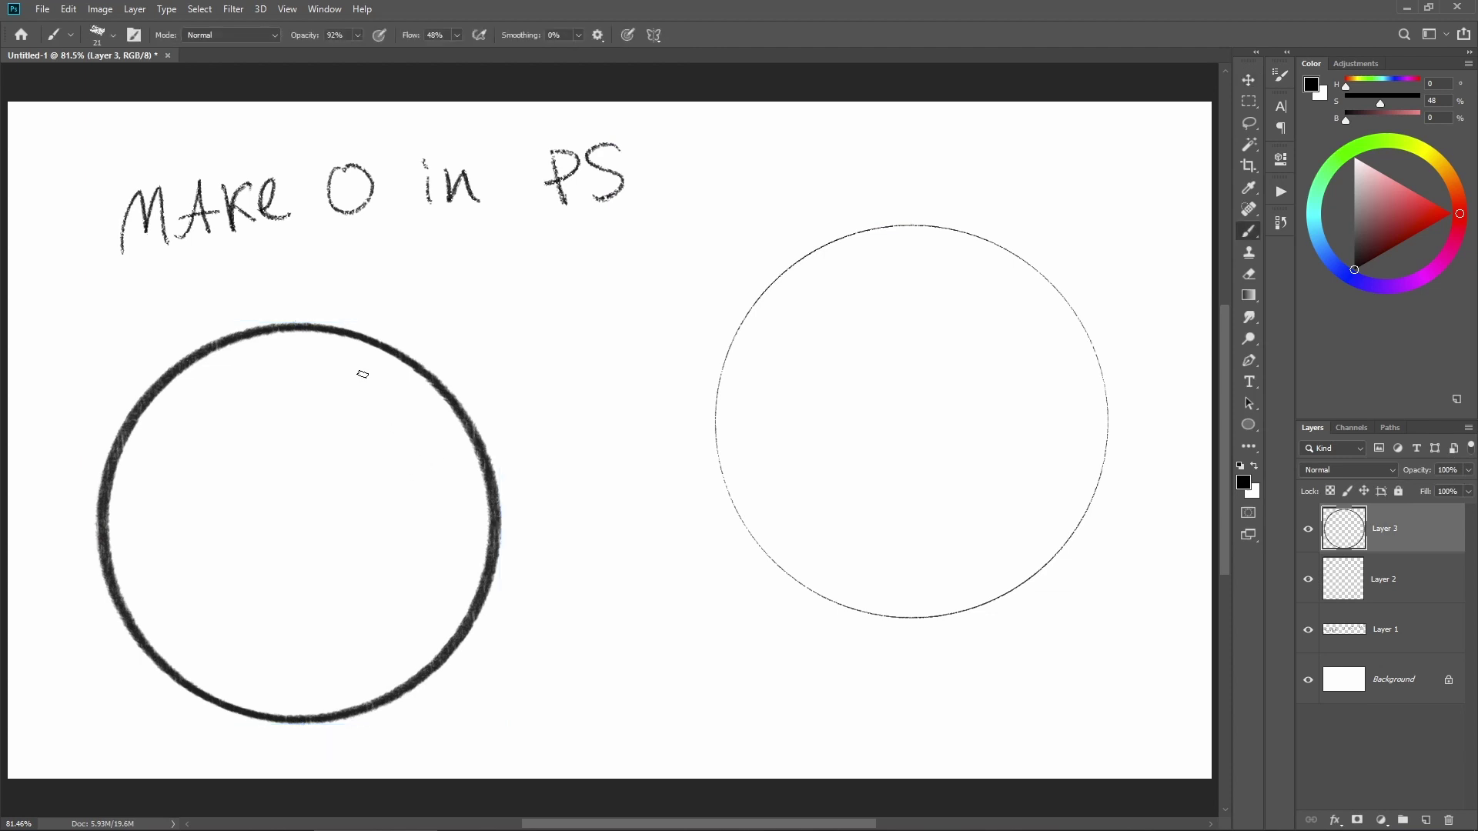
{"action": "left_click_drag", "start_coordinate": [358, 362], "coordinate": [349, 363]}
{"action": "key", "text": "bracketright"}
{"action": "key", "text": "bracketright"}
{"action": "key", "text": "bracketright"}
{"action": "mouse_move", "coordinate": [475, 356]}
{"action": "left_mouse_down"}
{"action": "mouse_move", "coordinate": [639, 284]}
{"action": "mouse_move", "coordinate": [577, 408]}
{"action": "mouse_move", "coordinate": [604, 455]}
{"action": "left_mouse_up"}
{"action": "mouse_move", "coordinate": [680, 425]}
{"action": "left_mouse_down"}
{"action": "mouse_move", "coordinate": [596, 487]}
{"action": "mouse_move", "coordinate": [619, 589]}
{"action": "mouse_move", "coordinate": [719, 639]}
{"action": "left_mouse_up"}
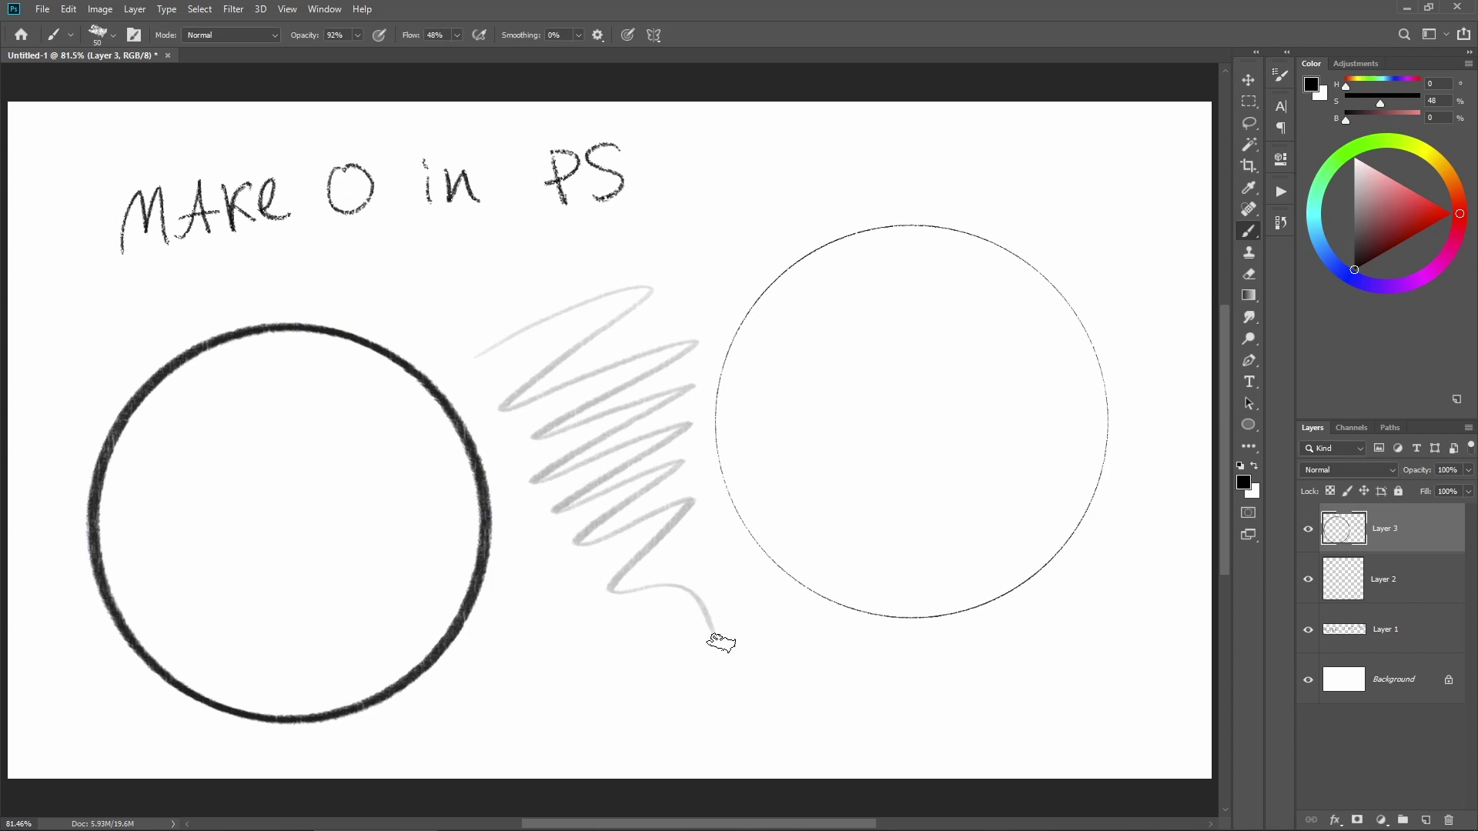
{"action": "key", "text": "ctrl+z"}
{"action": "mouse_move", "coordinate": [573, 294]}
{"action": "left_mouse_down"}
{"action": "mouse_move", "coordinate": [543, 350]}
{"action": "mouse_move", "coordinate": [593, 518]}
{"action": "mouse_move", "coordinate": [795, 472]}
{"action": "mouse_move", "coordinate": [802, 313]}
{"action": "left_mouse_up"}
{"action": "key", "text": "ctrl+z"}
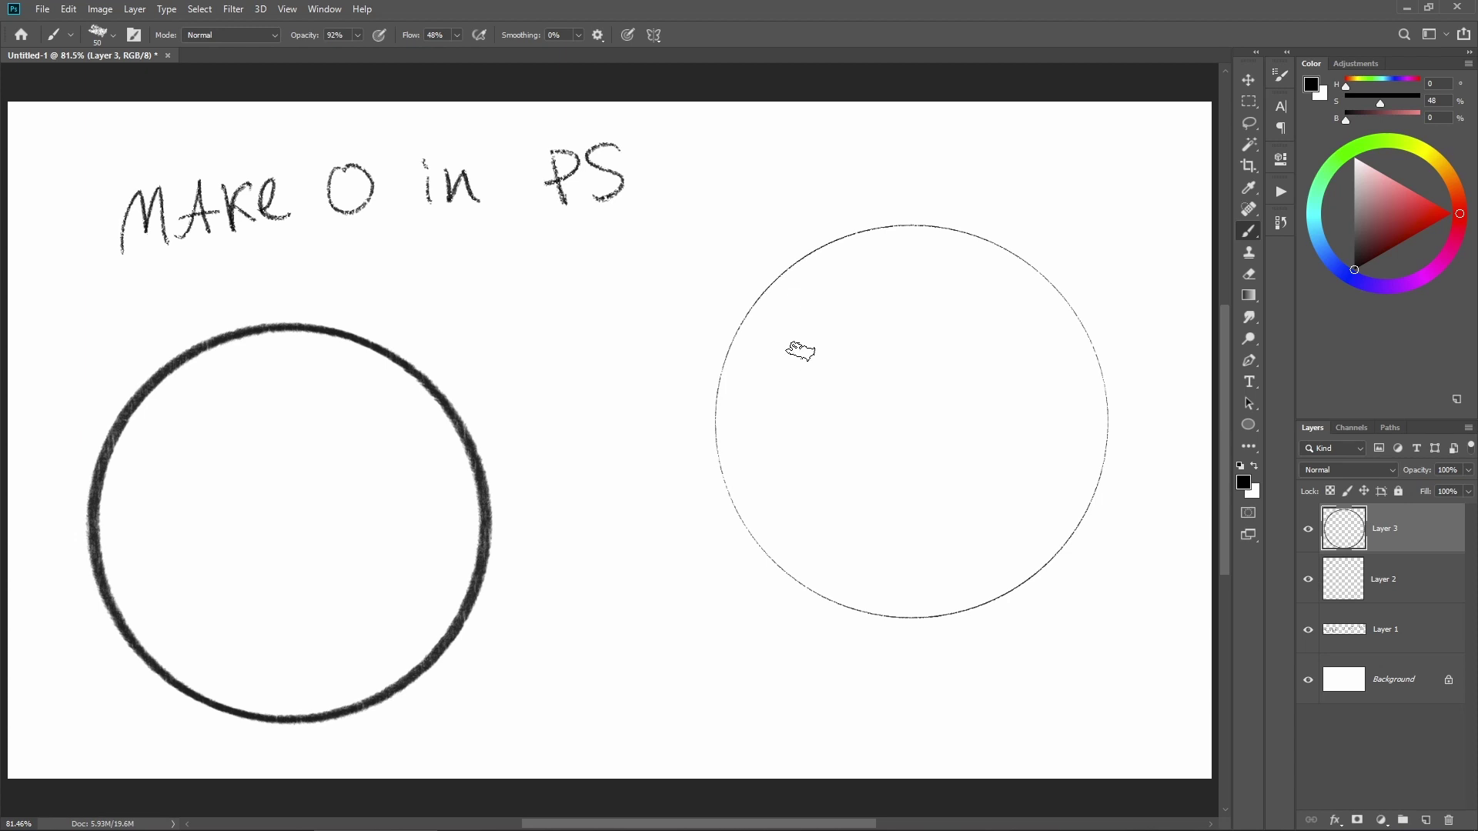
Narrow and skew the thick circle into a tall ellipse, then duplicate it to the right
{"action": "key", "text": "v"}
{"action": "mouse_move", "coordinate": [441, 489]}
{"action": "left_mouse_down"}
{"action": "mouse_move", "coordinate": [521, 445]}
{"action": "mouse_move", "coordinate": [580, 467]}
{"action": "mouse_move", "coordinate": [432, 428]}
{"action": "mouse_move", "coordinate": [428, 450]}
{"action": "left_mouse_up"}
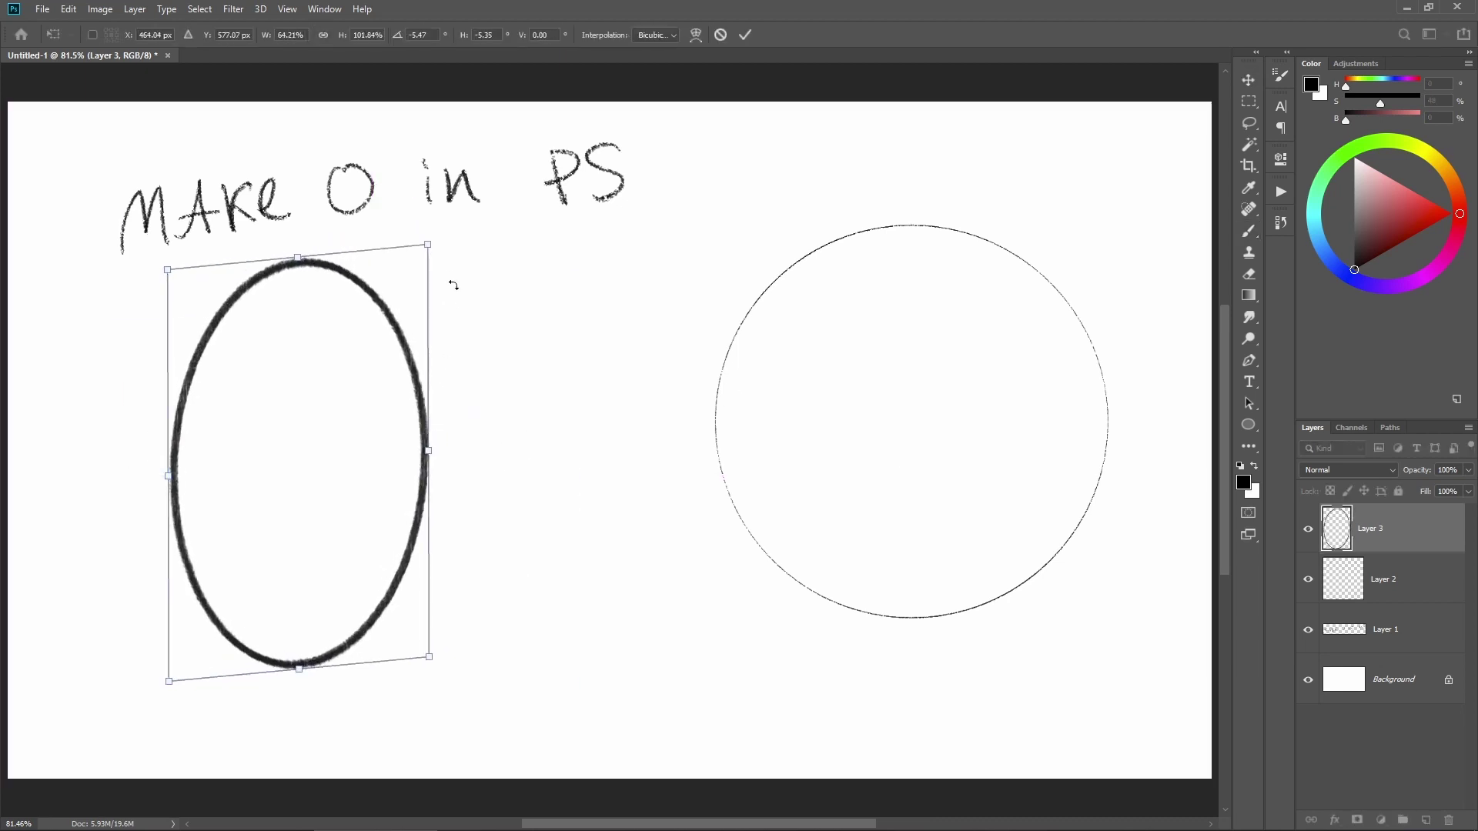
{"action": "left_click_drag", "start_coordinate": [431, 249], "coordinate": [424, 303]}
{"action": "left_click_drag", "start_coordinate": [430, 658], "coordinate": [427, 606]}
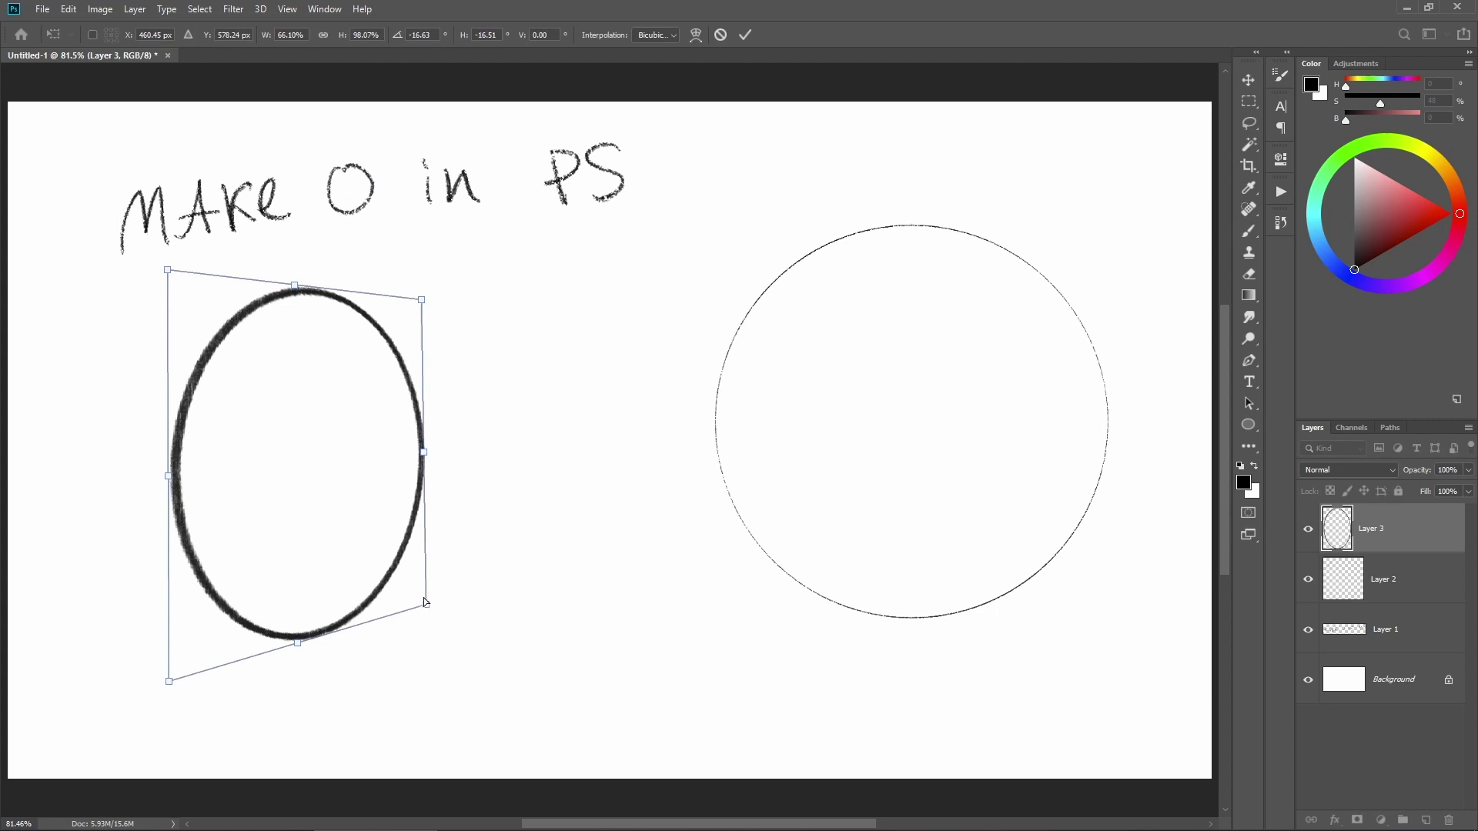
{"action": "key", "text": "Return"}
{"action": "left_click_drag", "start_coordinate": [317, 464], "coordinate": [672, 459]}
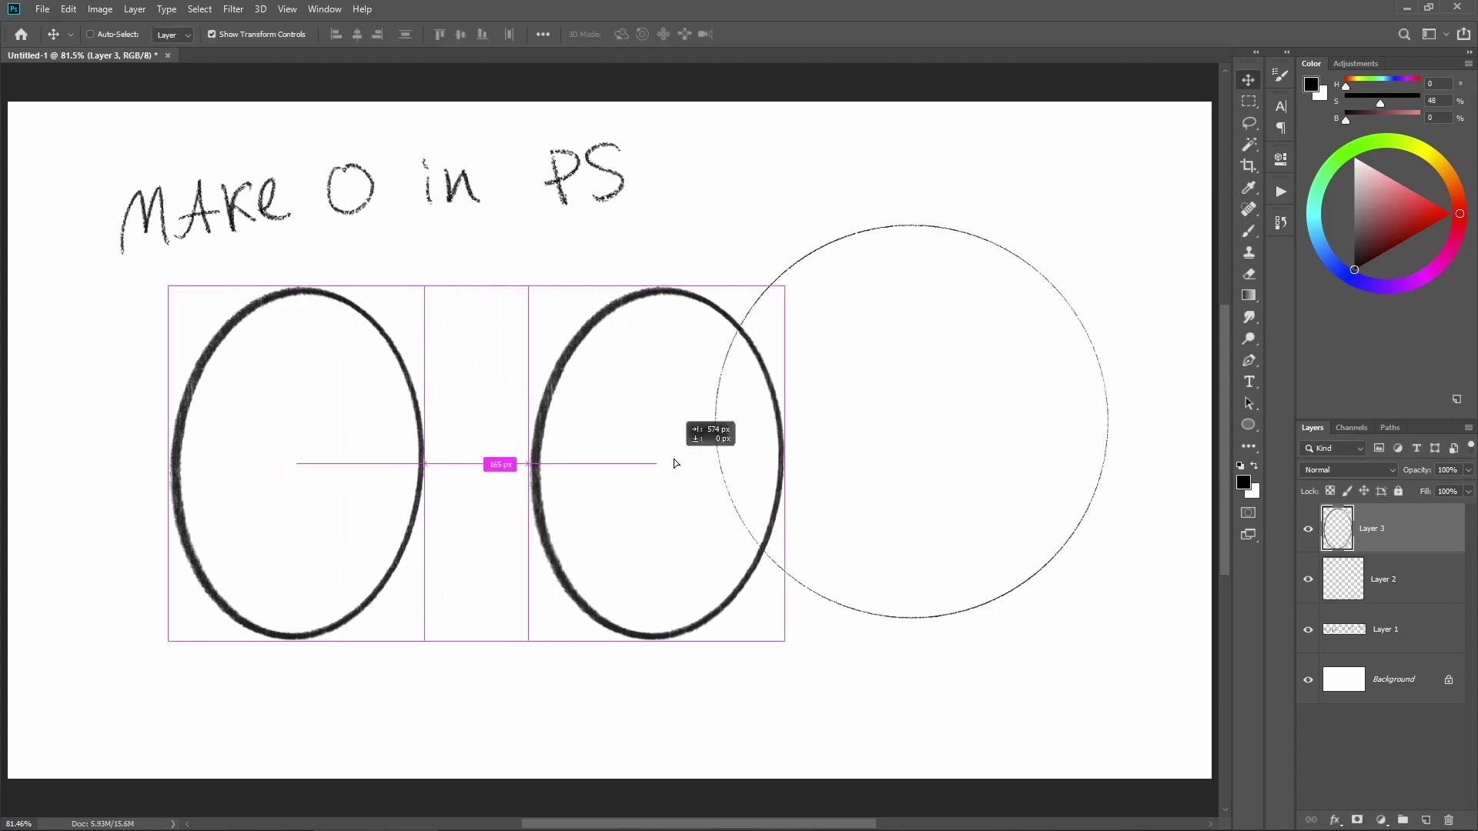
Brush straight lines joining the ellipses' tops and bottoms, going over the bottom line repeatedly
{"action": "key", "text": "b"}
{"action": "left_click", "coordinate": [297, 289]}
{"action": "left_click", "coordinate": [710, 289], "text": "shift"}
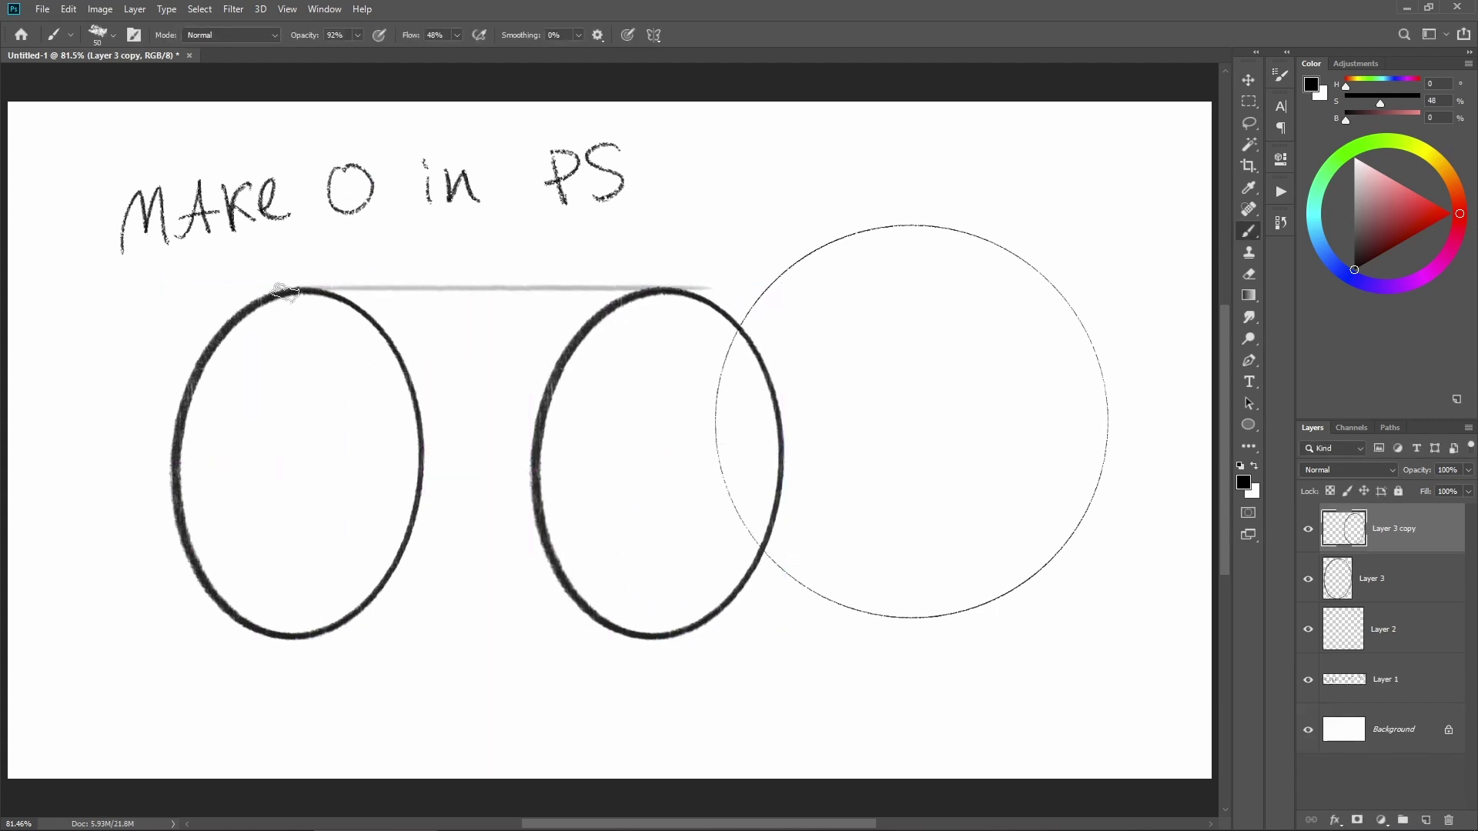
{"action": "left_click", "coordinate": [293, 637]}
{"action": "left_click", "coordinate": [660, 636], "text": "shift"}
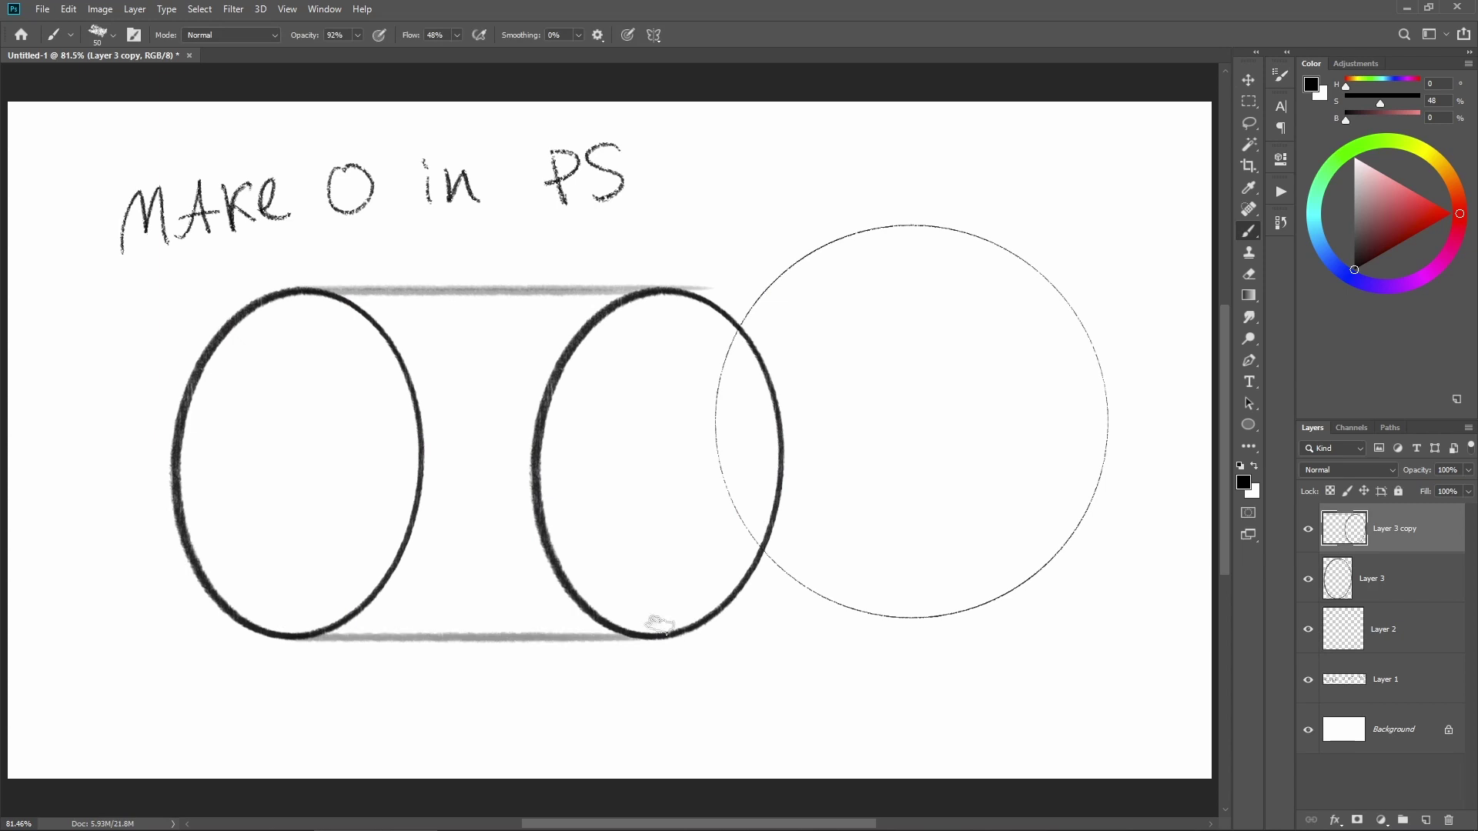
{"action": "left_click", "coordinate": [290, 637]}
{"action": "left_click", "coordinate": [685, 637], "text": "shift"}
{"action": "left_click", "coordinate": [294, 639]}
{"action": "left_click", "coordinate": [669, 638], "text": "shift"}
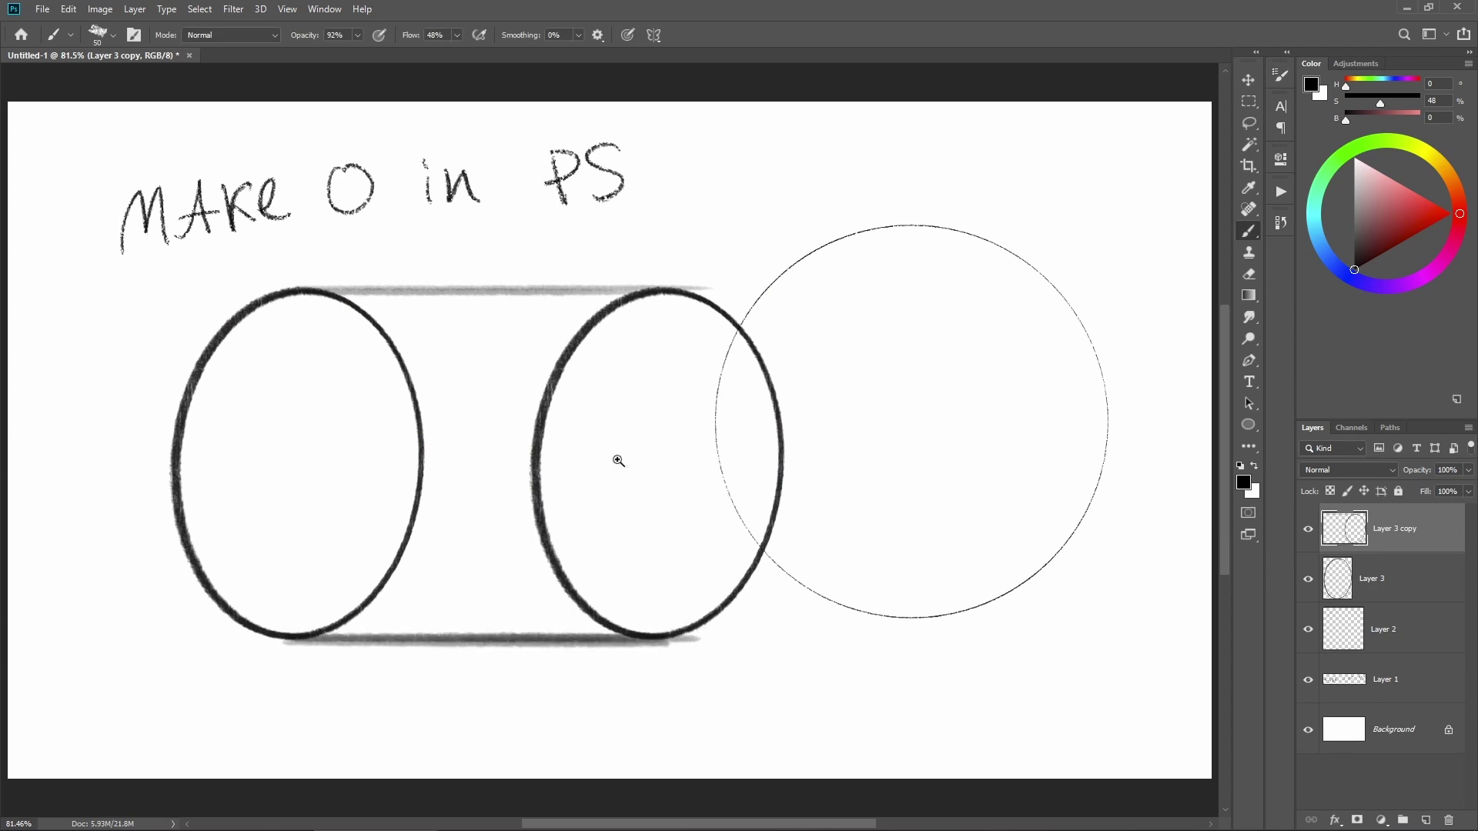
Nudge the copied ellipse left by mistake and undo the move
{"action": "key", "text": "v"}
{"action": "scroll", "coordinate": [617, 459], "scroll_direction": "down", "scroll_amount": 2}
{"action": "left_click_drag", "start_coordinate": [616, 459], "coordinate": [531, 470]}
{"action": "key", "text": "ctrl+z"}
Merge both ellipse layers with Ctrl+E and rotate the cylinder to slant diagonally
{"action": "left_click", "coordinate": [1377, 579], "text": "shift"}
{"action": "key", "text": "ctrl+e"}
{"action": "left_click_drag", "start_coordinate": [676, 353], "coordinate": [294, 587]}
{"action": "key", "text": "Return"}
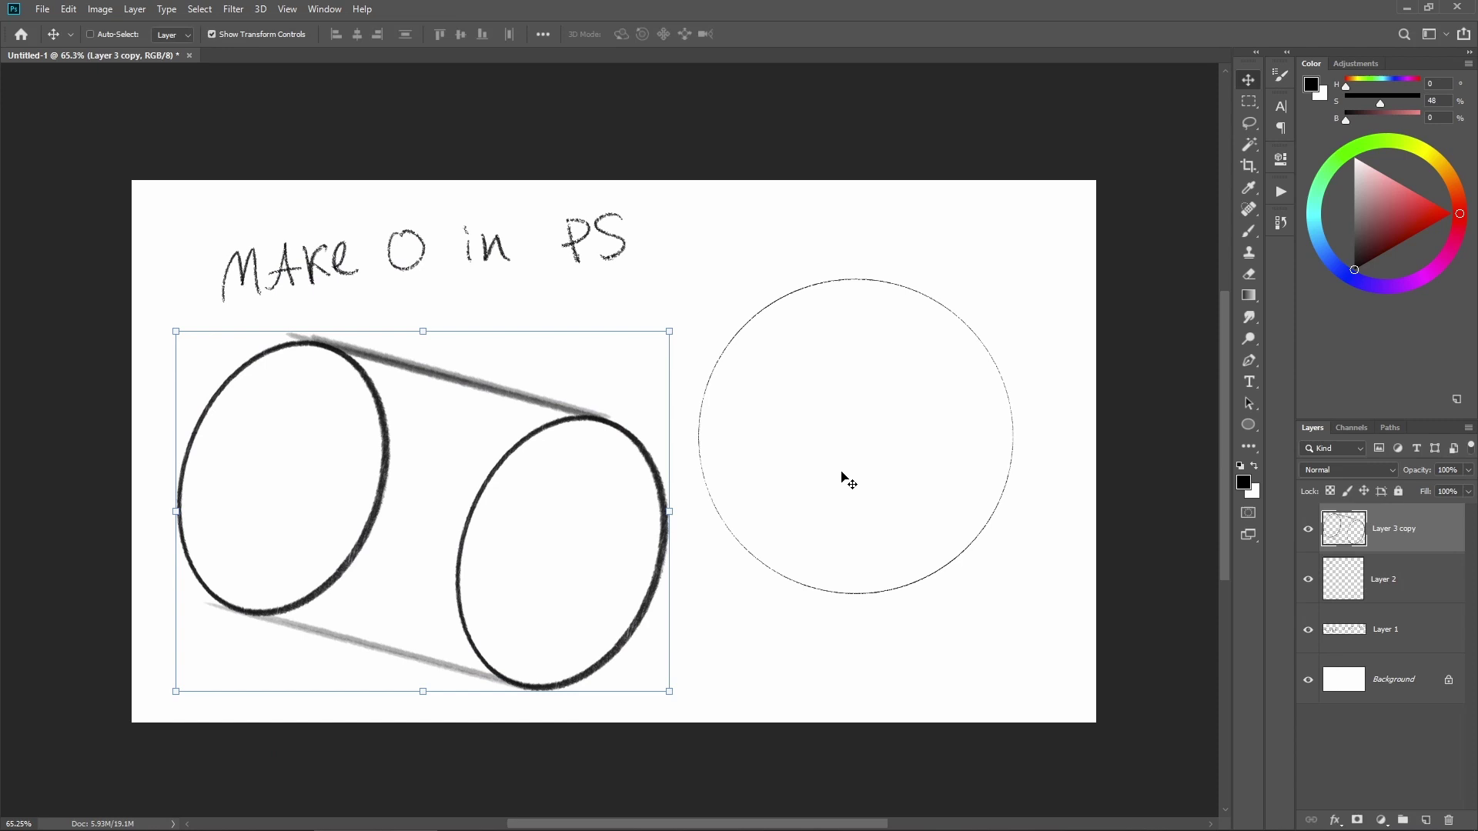
{"action": "key", "text": "ctrl+plus"}
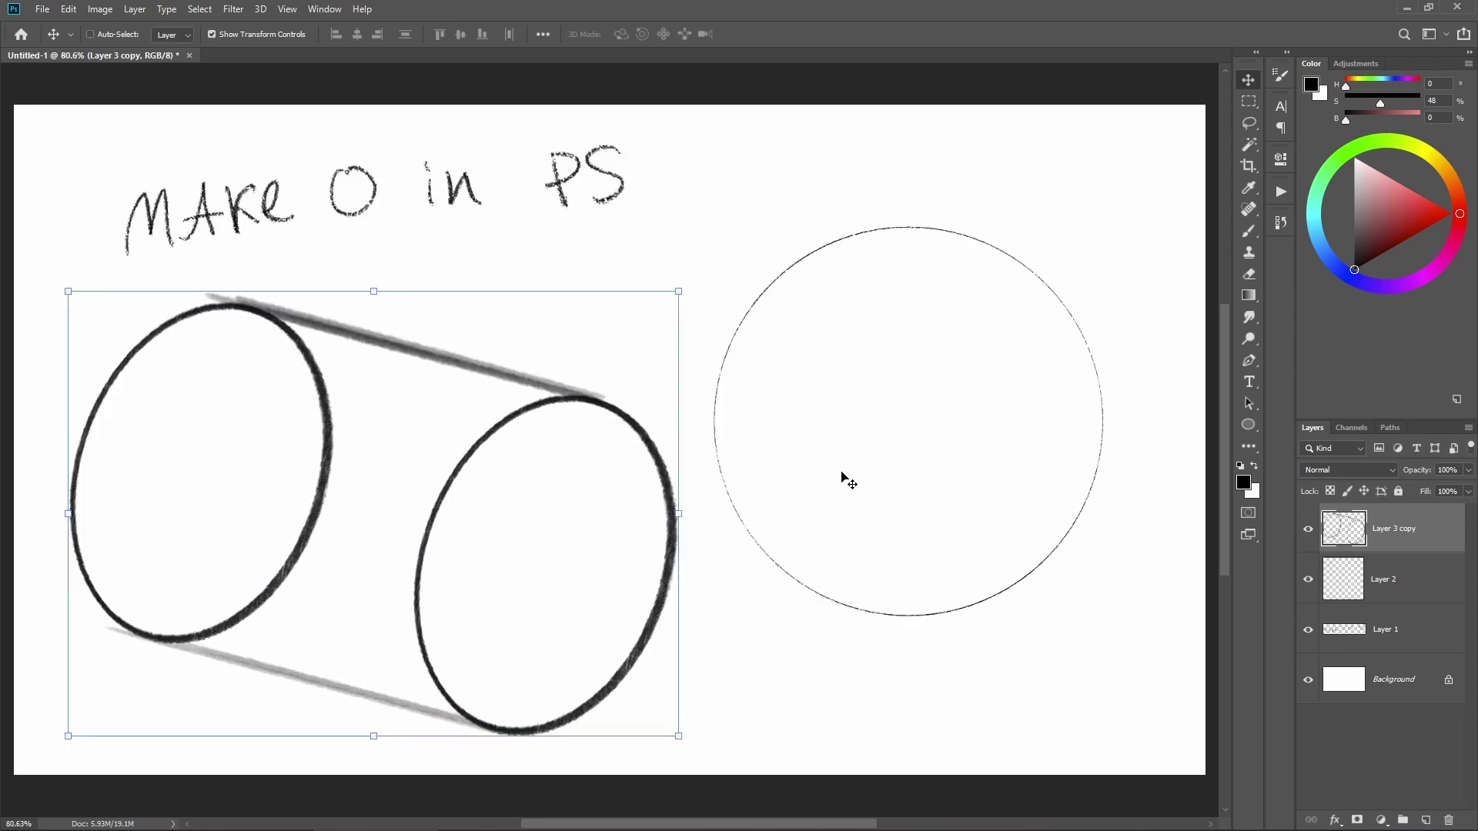